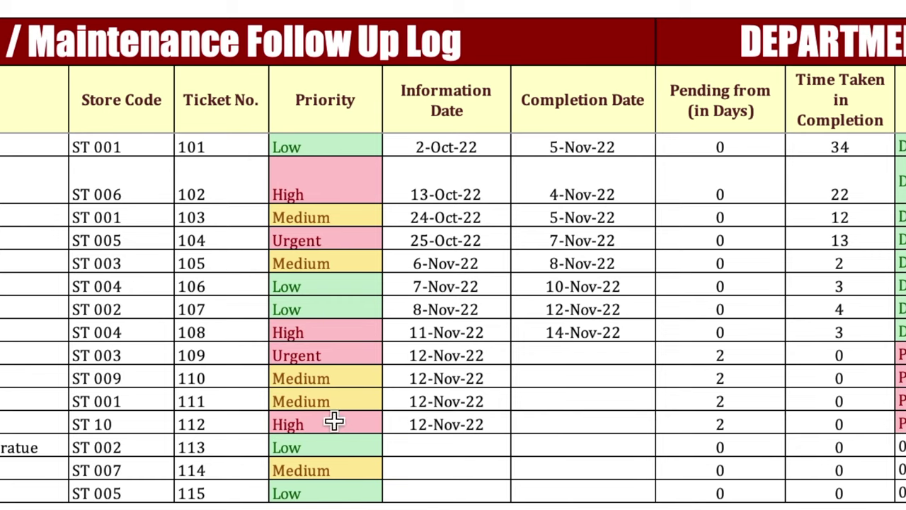
# Set the priority of ticket 101 to Urgent
pyautogui.click(347, 148)
pyautogui.click(394, 145)
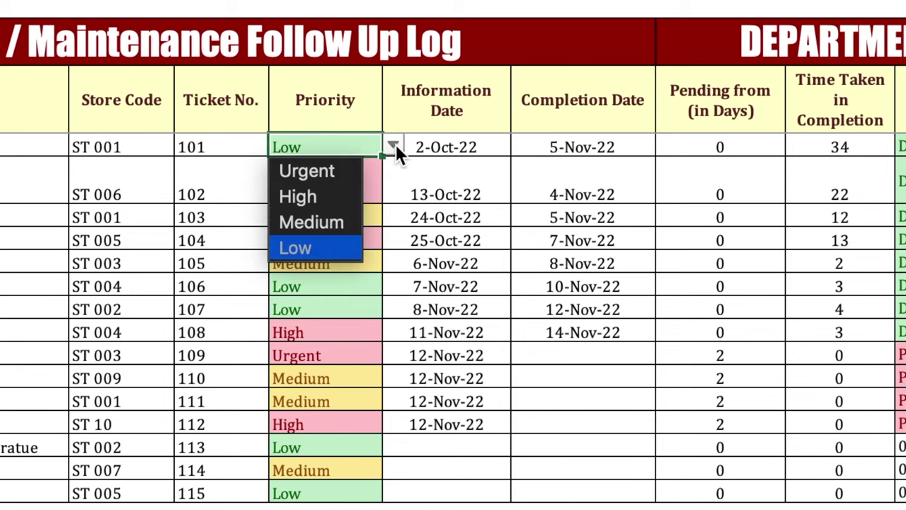
pyautogui.click(351, 176)
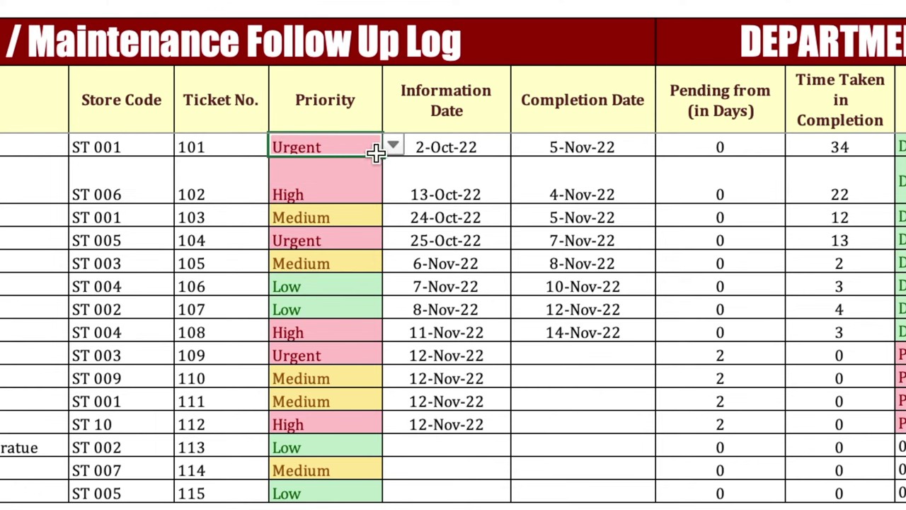
# Clear the completion date of ticket 101 and re-enter it as 5-Nov-22
pyautogui.click(407, 155)
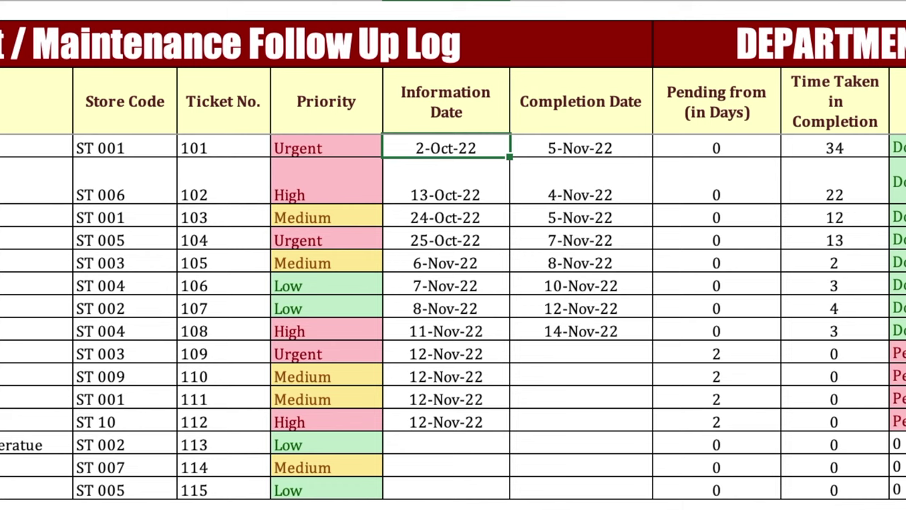
pyautogui.click(567, 147)
pyautogui.press('Delete')
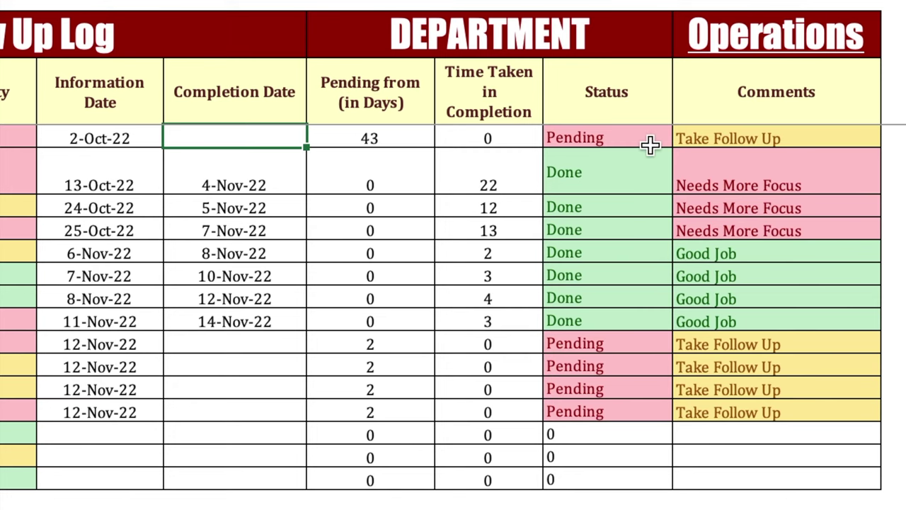
pyautogui.write('5-Nov-22')
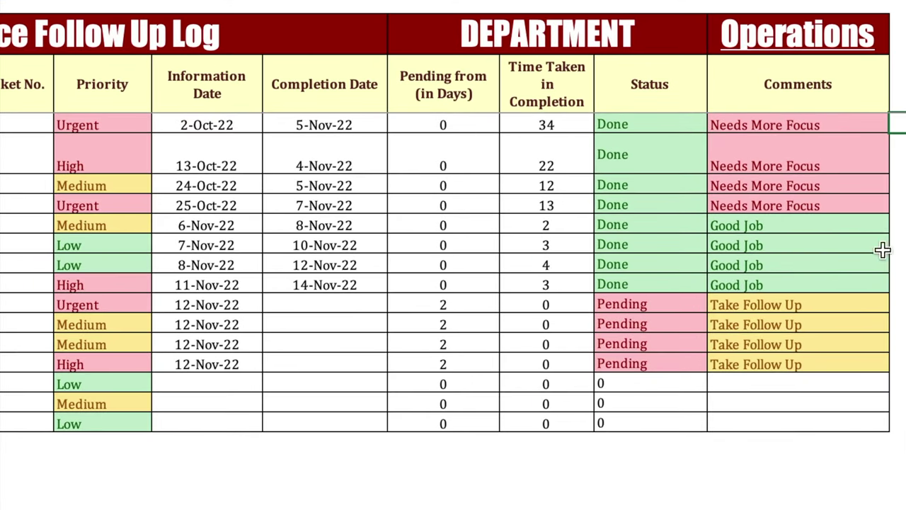
# Examine the department options in the log's header, keeping Operations selected
pyautogui.click(898, 121)
pyautogui.click(850, 32)
pyautogui.click(899, 44)
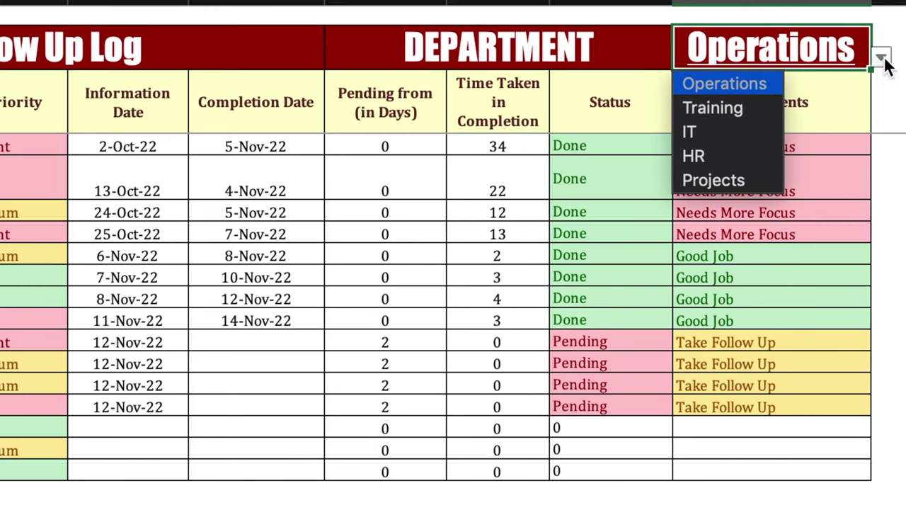
pyautogui.click(753, 83)
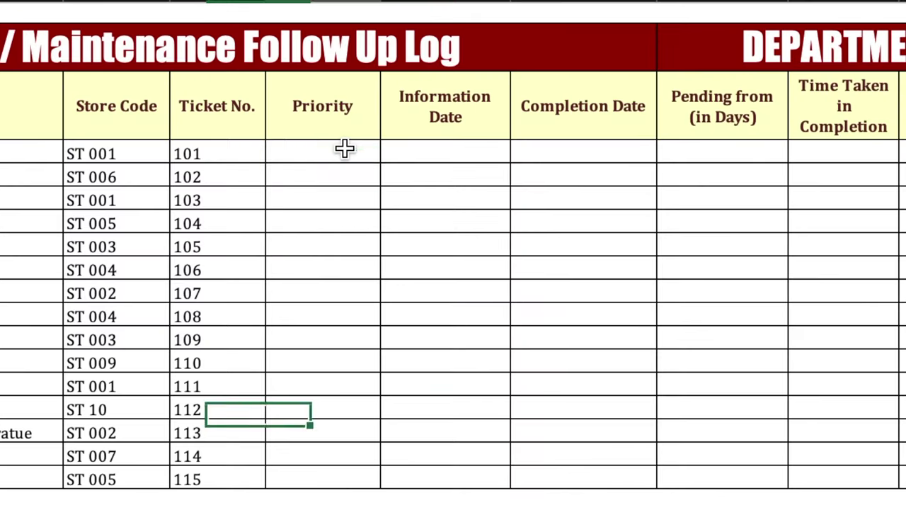
# Add list validation with Urgent, High, Medium and Low to Priority cell F4 of the blank log, and fill it down the column
pyautogui.click(516, 103)
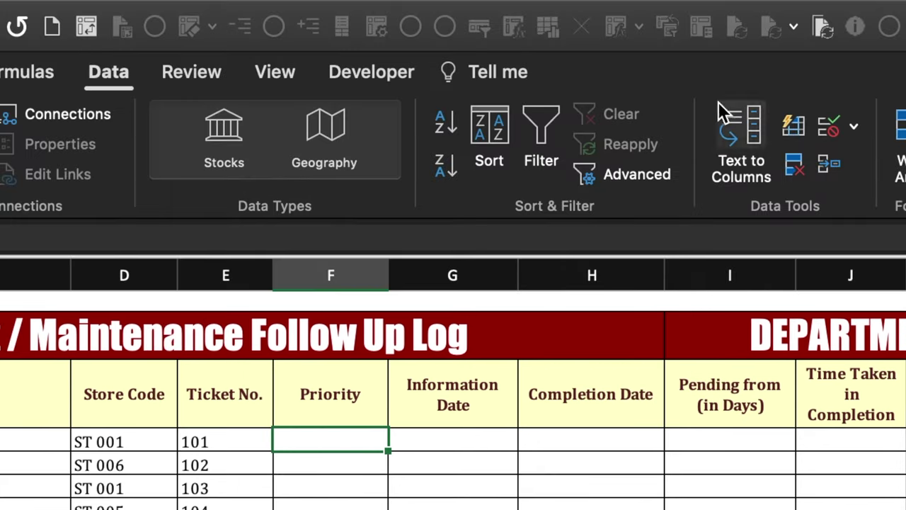
pyautogui.click(854, 126)
pyautogui.click(854, 159)
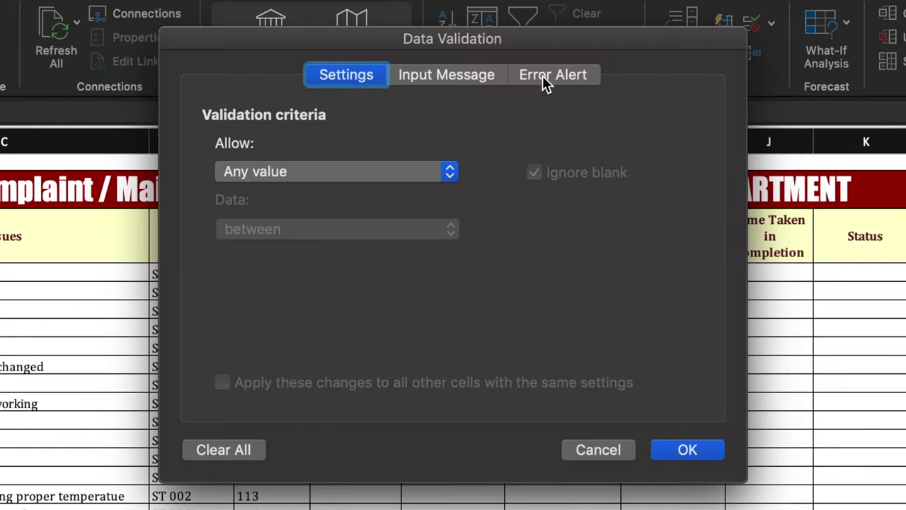
pyautogui.click(442, 177)
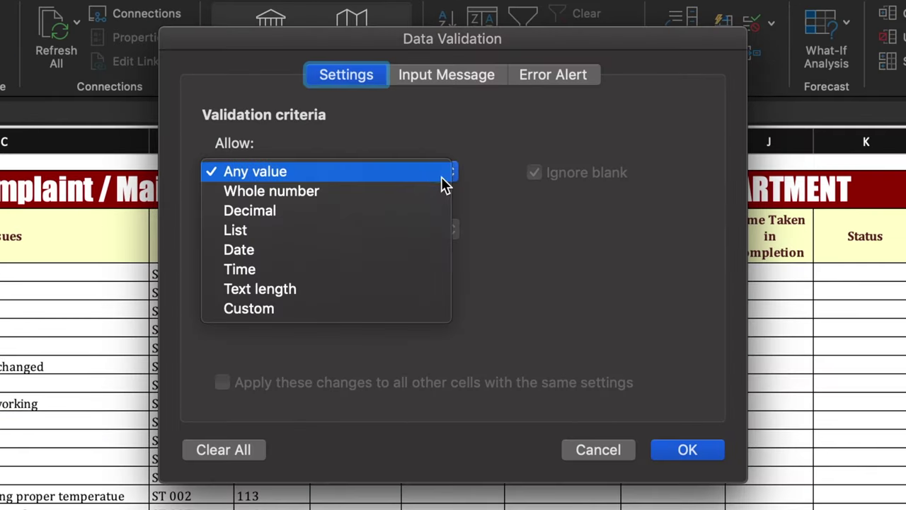
pyautogui.click(370, 232)
pyautogui.click(382, 288)
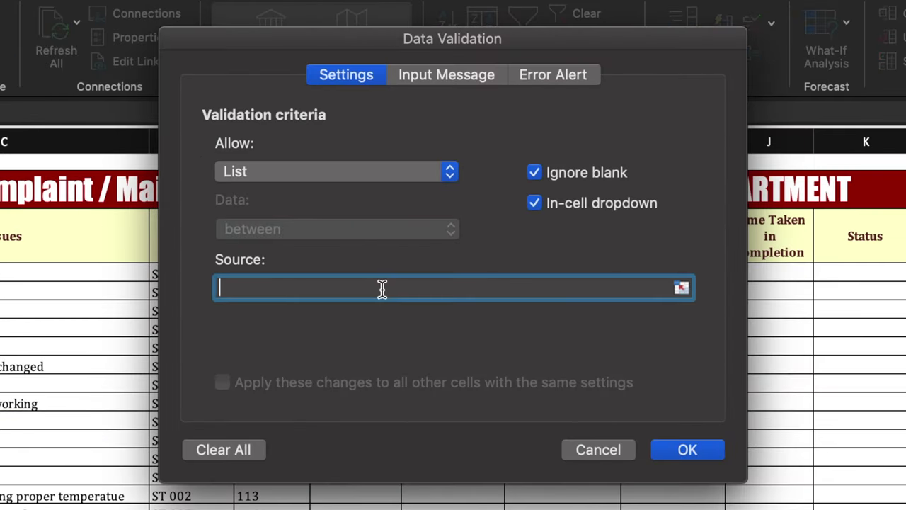
pyautogui.write('Urgent,High,Medium,Low')
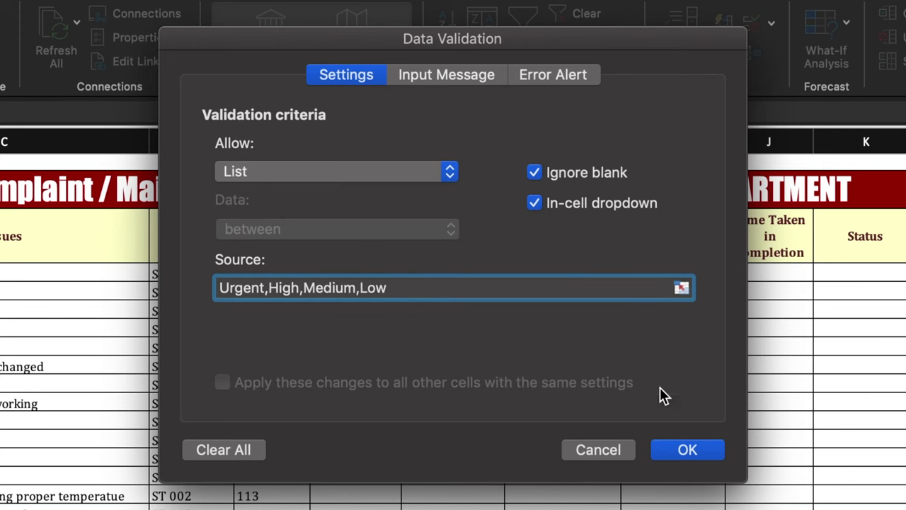
pyautogui.click(711, 454)
pyautogui.moveTo(401, 281); pyautogui.dragTo(403, 507)
# Test the dropdown in cell F4 by choosing Urgent, and clear the cell again
pyautogui.click(385, 277)
pyautogui.click(410, 273)
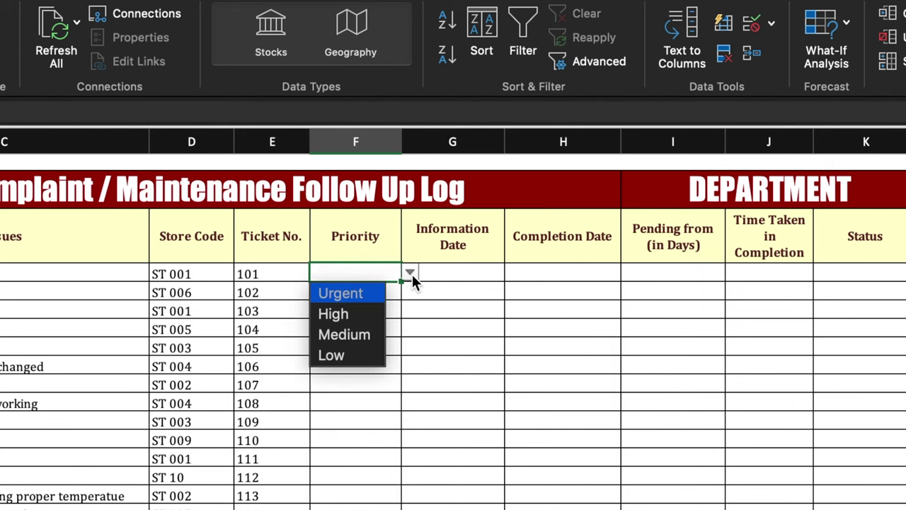
pyautogui.click(363, 299)
pyautogui.press('Delete')
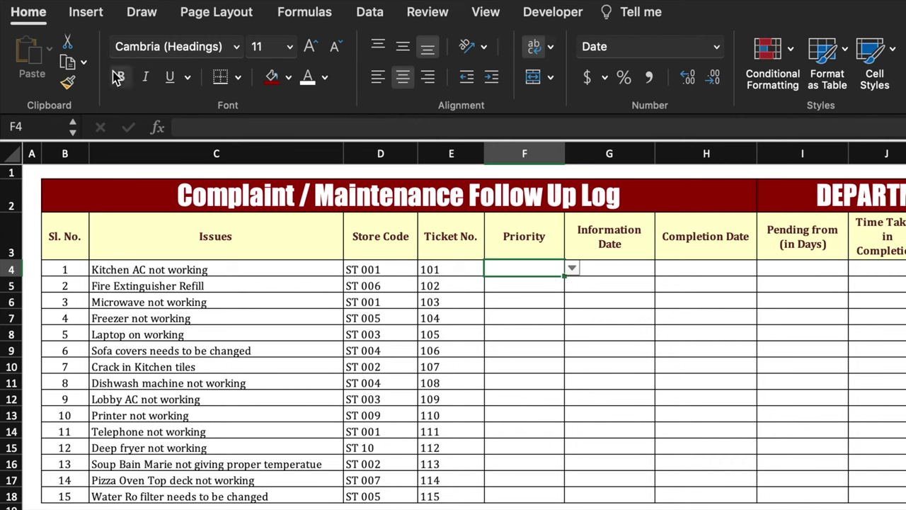
# Add a conditional formatting rule to F4 giving text containing Urgent a light red fill with dark red text
pyautogui.click(768, 51)
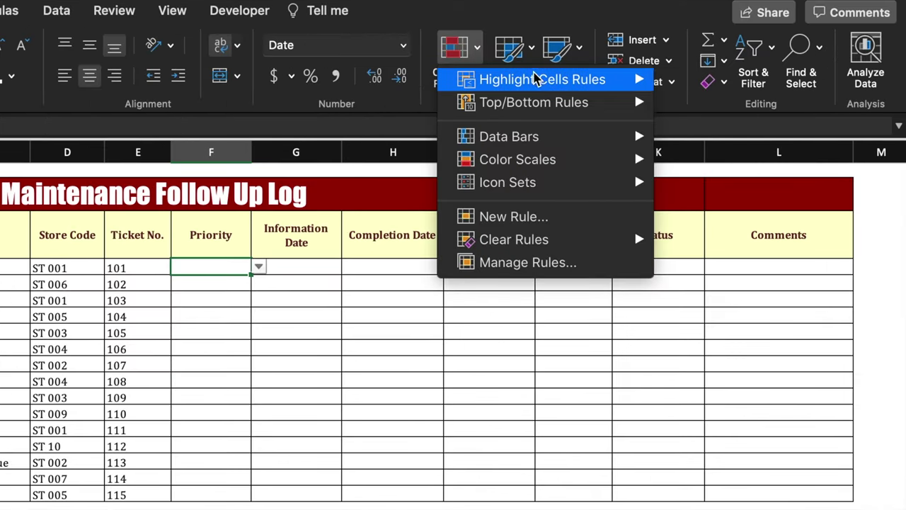
pyautogui.moveTo(855, 87)
pyautogui.click(745, 175)
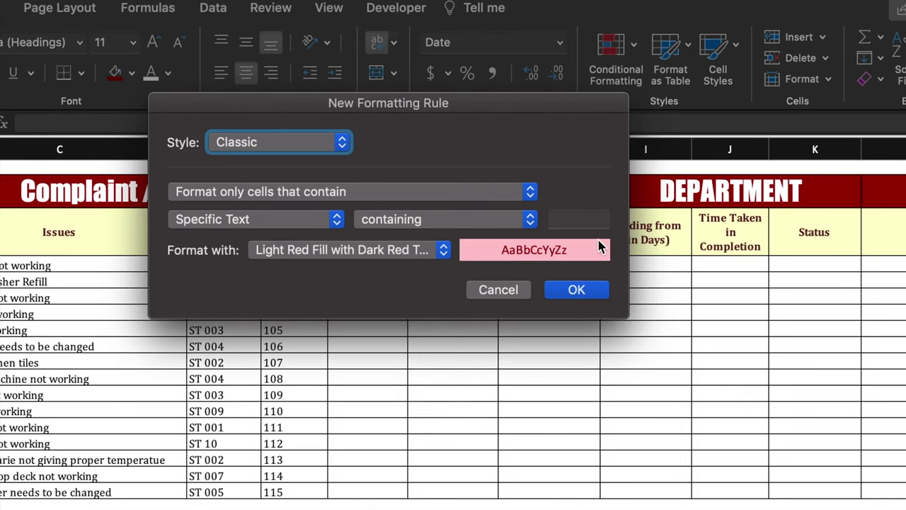
pyautogui.click(559, 220)
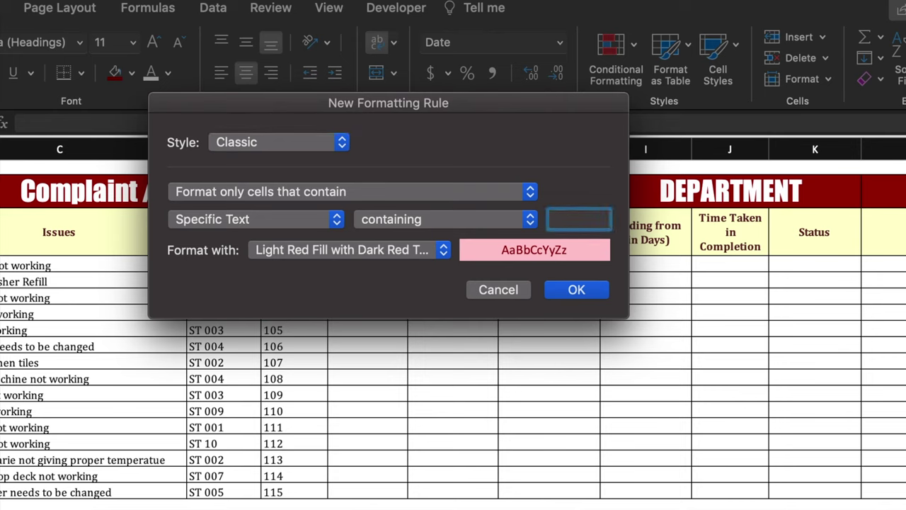
pyautogui.write('Urgent')
pyautogui.click(577, 290)
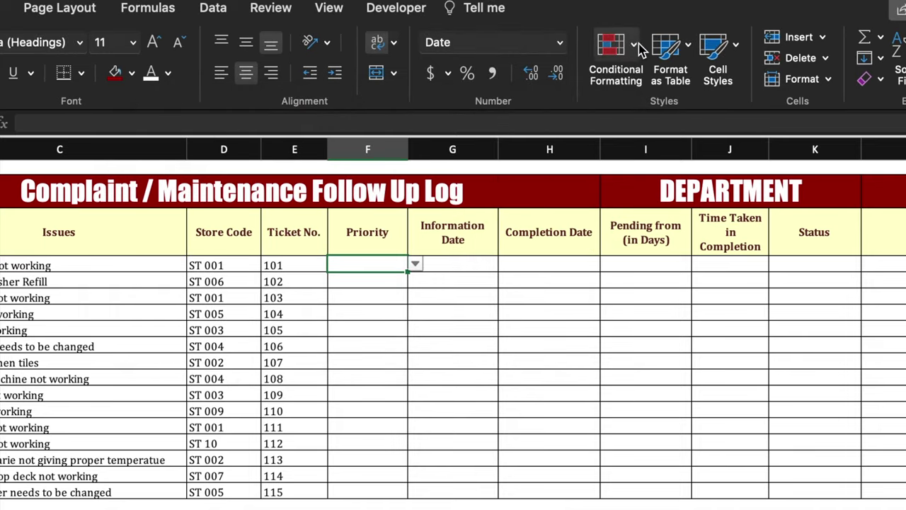
# Add a conditional formatting rule to F4 giving text containing High a light red fill with dark red text
pyautogui.click(636, 48)
pyautogui.moveTo(522, 80)
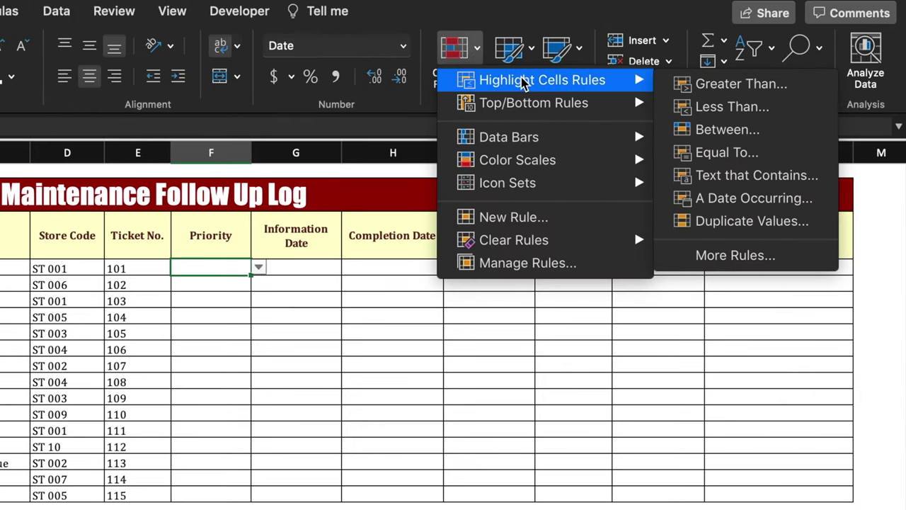
pyautogui.click(730, 177)
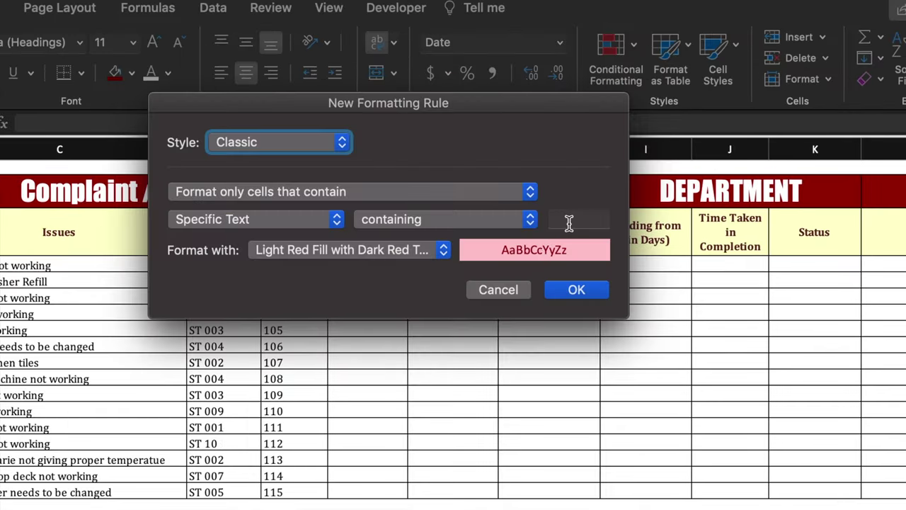
pyautogui.click(568, 220)
pyautogui.write('High')
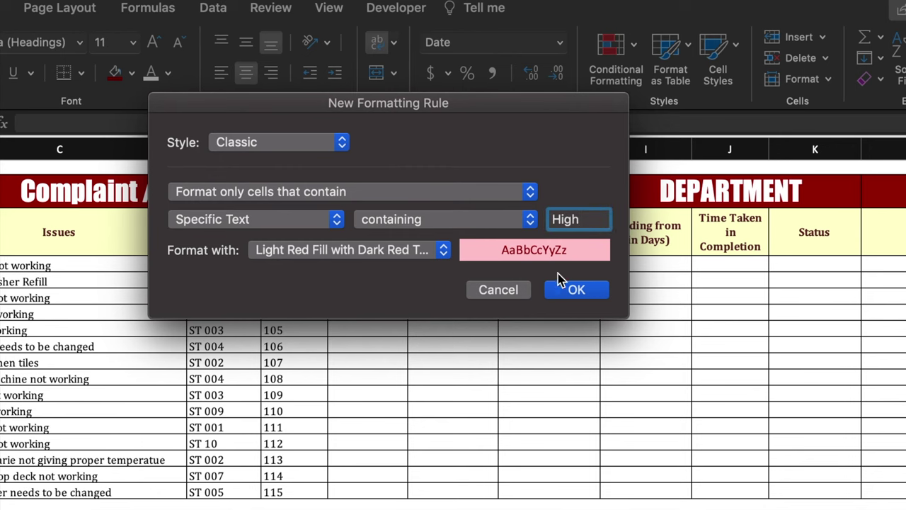
pyautogui.click(577, 291)
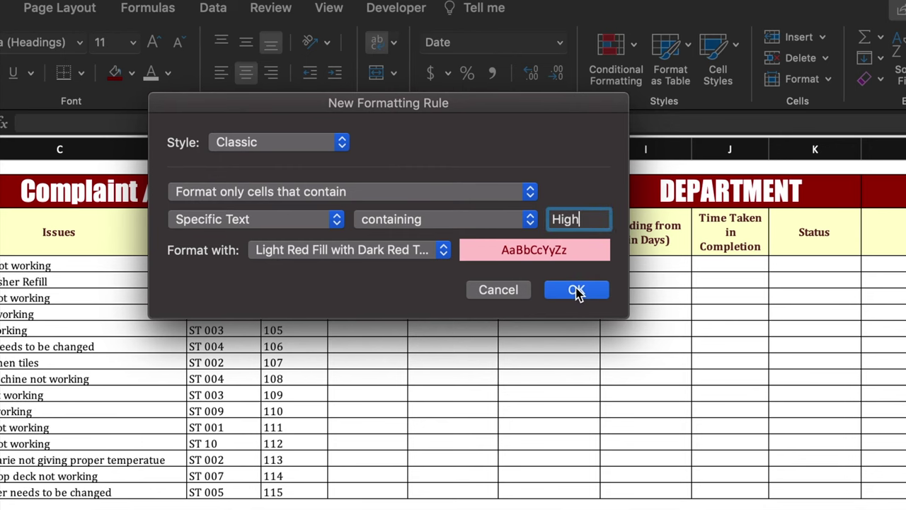
# Add a conditional formatting rule to F4 giving text containing Medium a yellow fill with dark yellow text
pyautogui.click(635, 47)
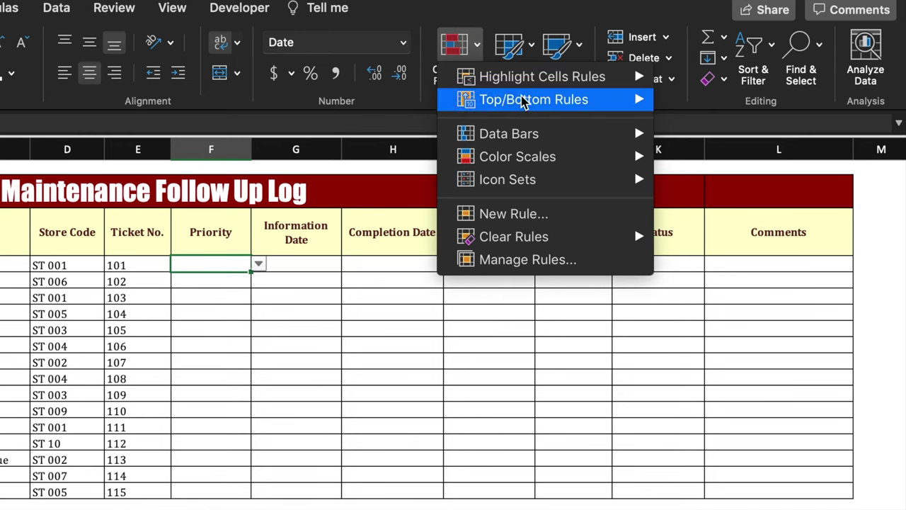
pyautogui.moveTo(520, 80)
pyautogui.click(722, 172)
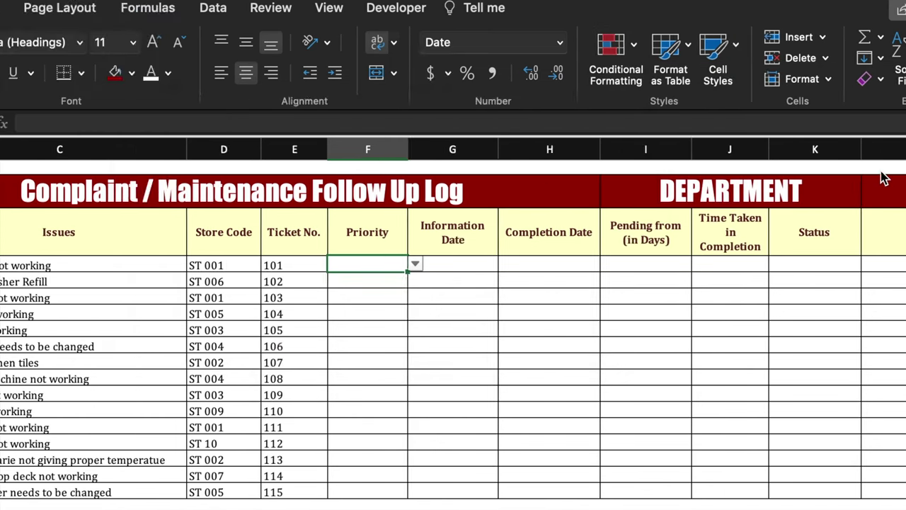
pyautogui.write('Medium')
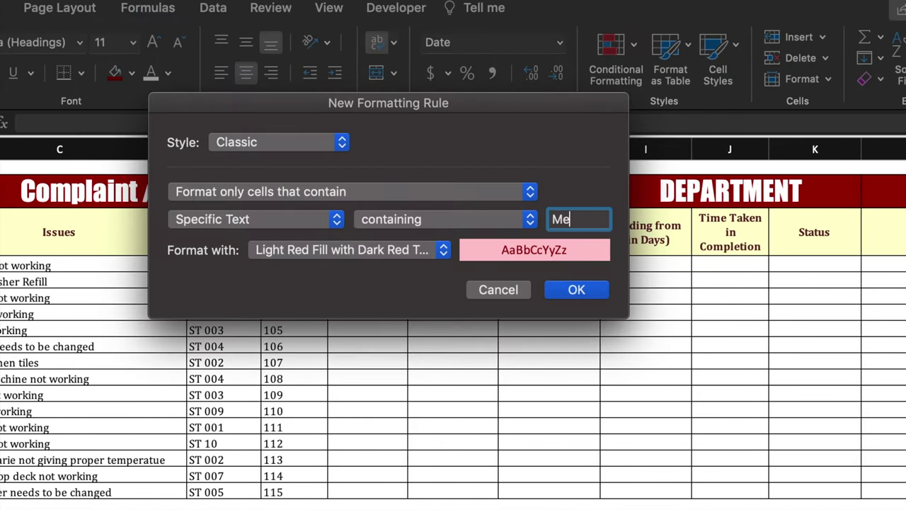
pyautogui.click(446, 254)
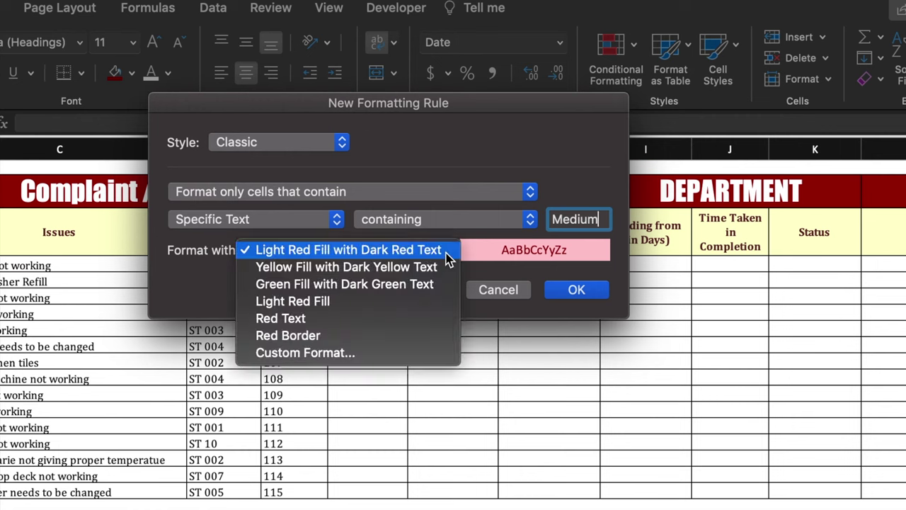
pyautogui.click(393, 269)
pyautogui.click(580, 291)
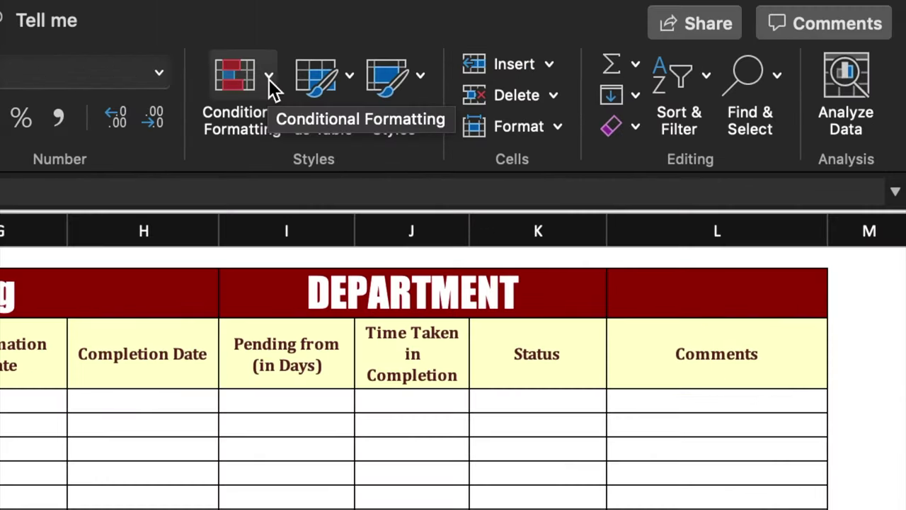
# Add a conditional formatting rule to F4 giving text containing Low a green fill with dark green text
pyautogui.click(270, 78)
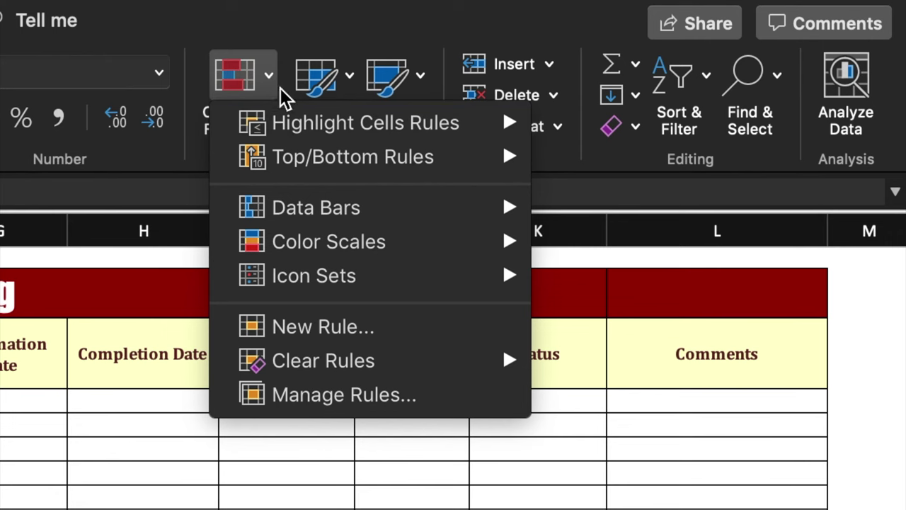
pyautogui.moveTo(340, 121)
pyautogui.click(657, 259)
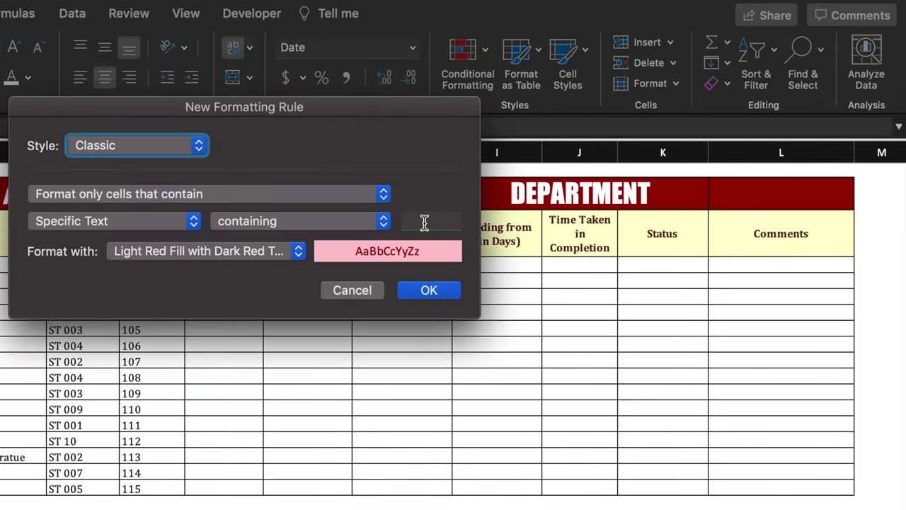
pyautogui.click(424, 222)
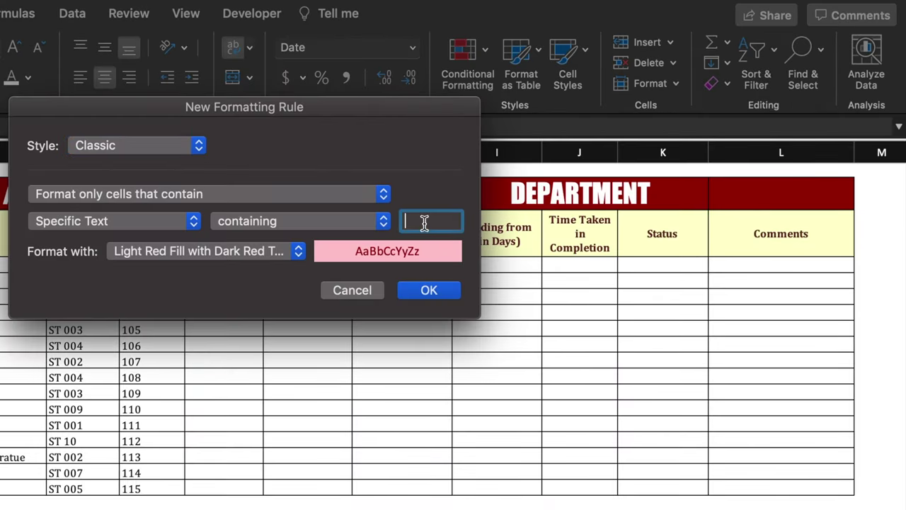
pyautogui.write('Low')
pyautogui.click(298, 255)
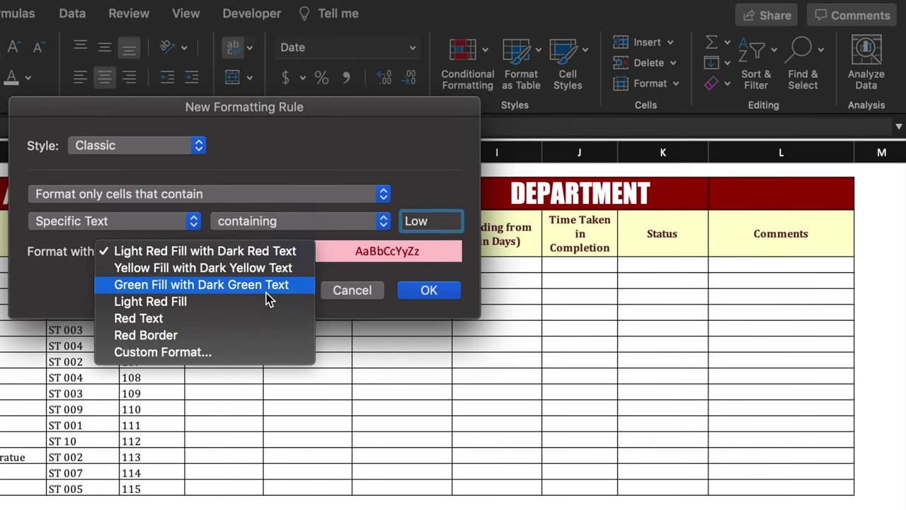
pyautogui.click(266, 286)
pyautogui.click(439, 291)
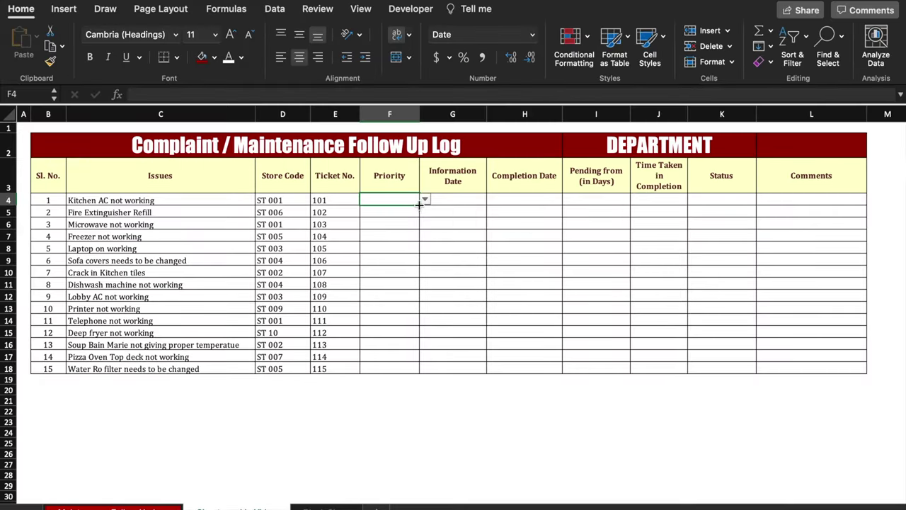
# Fill F4's dropdown and formatting rules down to row 18, and set tickets 101 and 102 to Urgent and High priority
pyautogui.moveTo(419, 204); pyautogui.dragTo(419, 368)
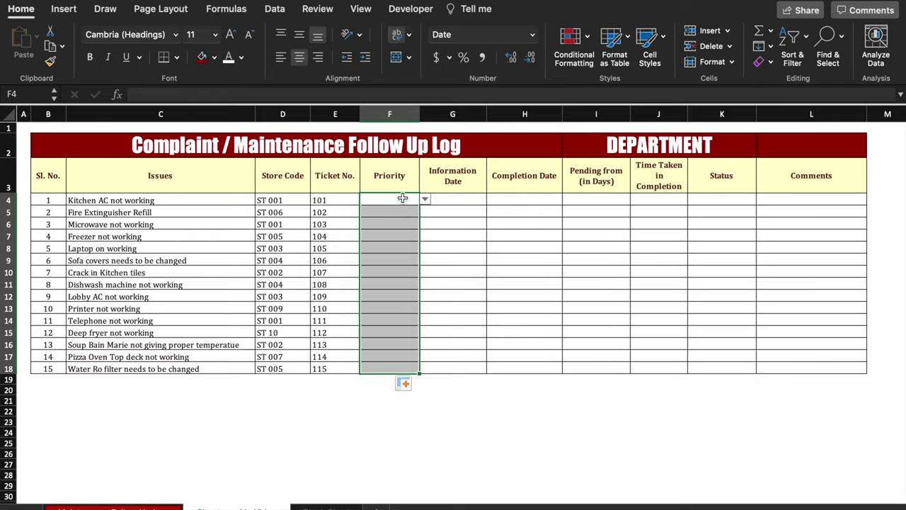
pyautogui.click(404, 198)
pyautogui.click(425, 201)
pyautogui.click(380, 213)
pyautogui.click(389, 212)
pyautogui.click(424, 212)
pyautogui.click(405, 238)
# Set the priority of ticket 103 to Medium and of ticket 104 to Low
pyautogui.click(389, 225)
pyautogui.click(425, 225)
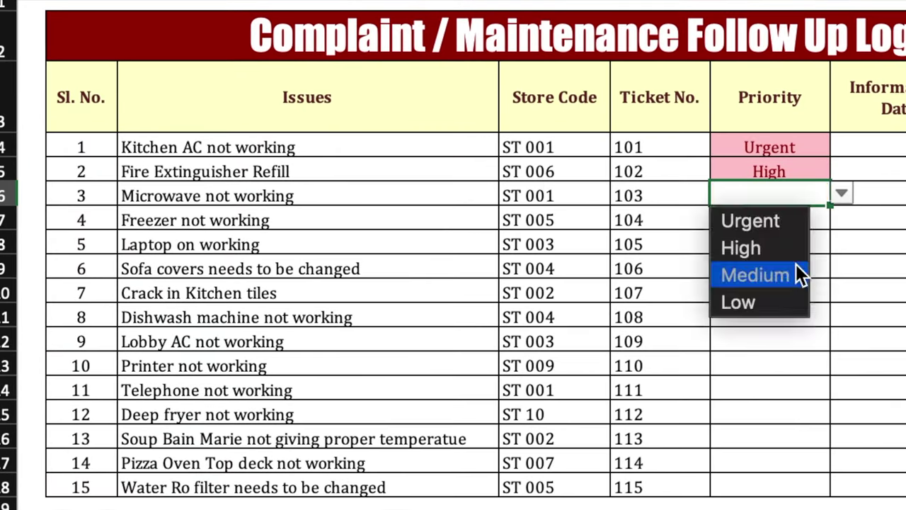
pyautogui.click(406, 263)
pyautogui.click(780, 224)
pyautogui.click(842, 218)
pyautogui.click(765, 327)
pyautogui.click(808, 335)
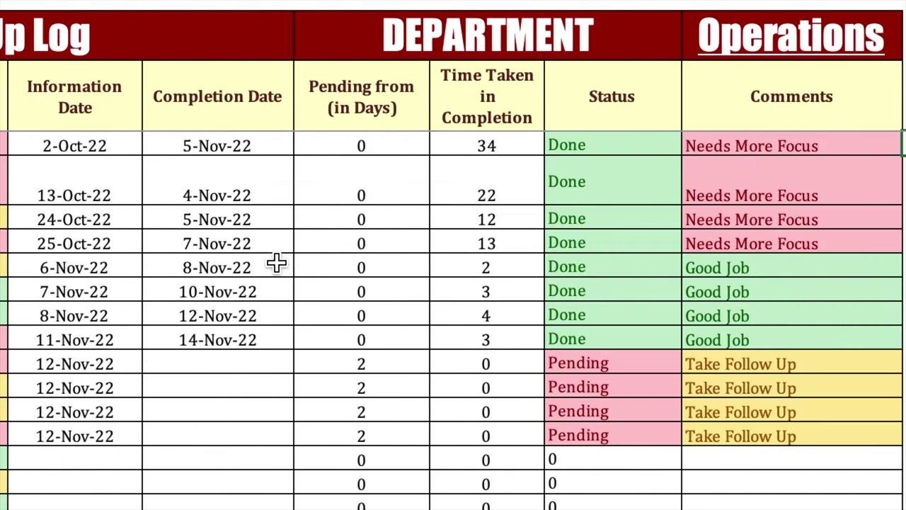
# Copy the information dates from the completed log sheet into the Information Date column for tickets 101 to 112, starting at G4
pyautogui.click(111, 149)
pyautogui.moveTo(111, 163); pyautogui.dragTo(105, 433)
pyautogui.hotkey('ctrl', 'c')
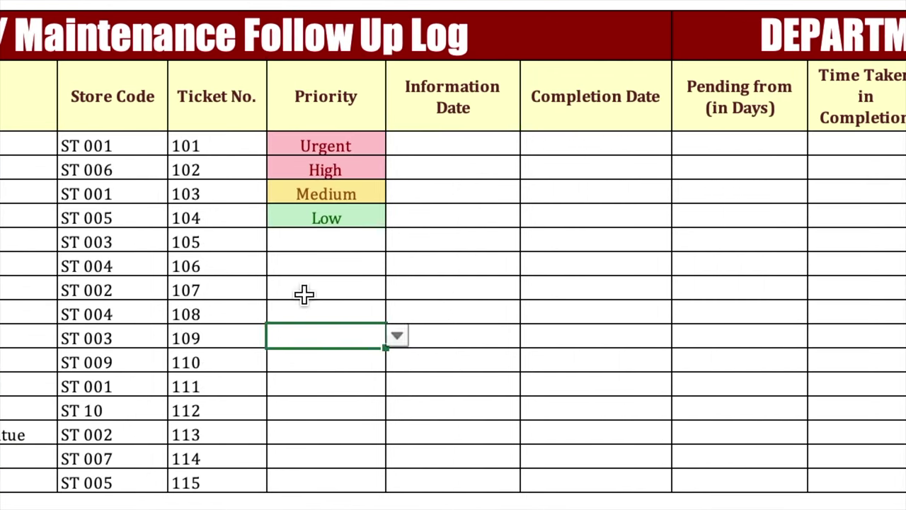
pyautogui.click(453, 146)
pyautogui.hotkey('ctrl', 'v')
# Enter =IF(H4>0,"0",IF(G4=0,"0",TODAY()-G4)) in the first Pending from (in Days) cell, I4, and fill it down to row 18
pyautogui.click(760, 144)
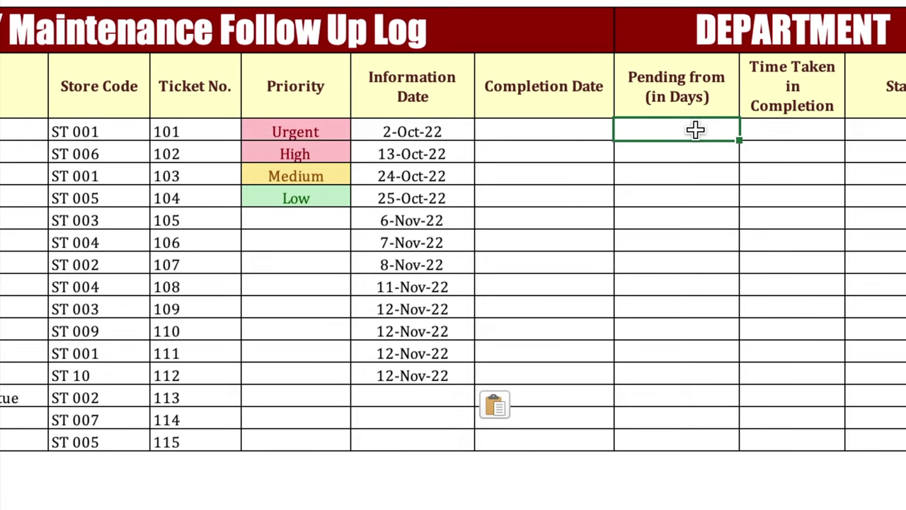
pyautogui.write('=if(')
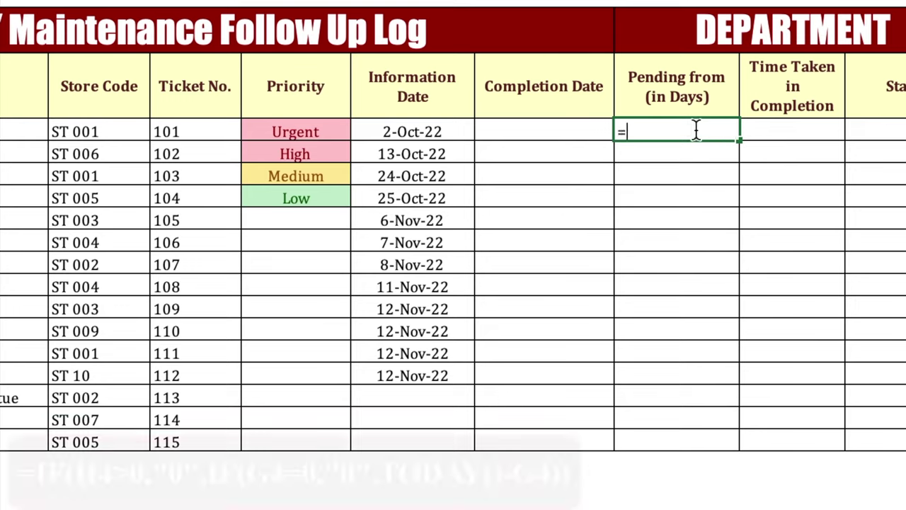
pyautogui.click(561, 129)
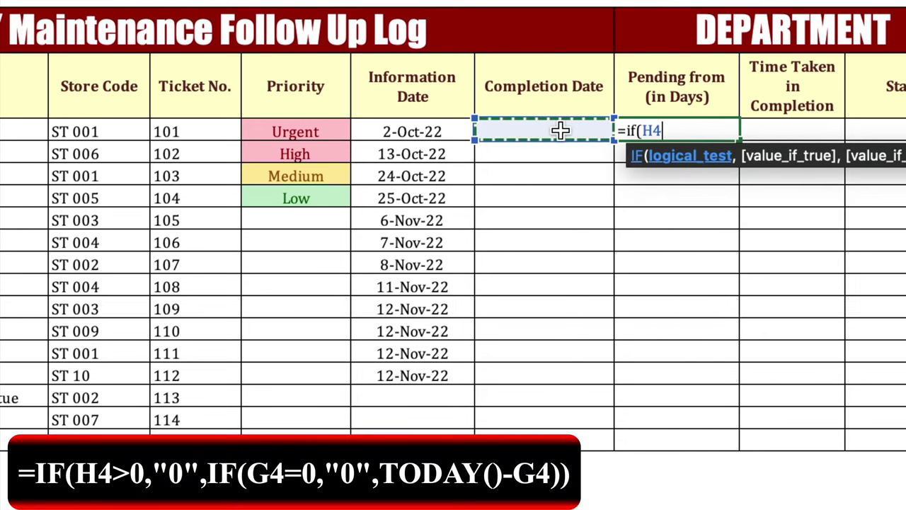
pyautogui.write('>')
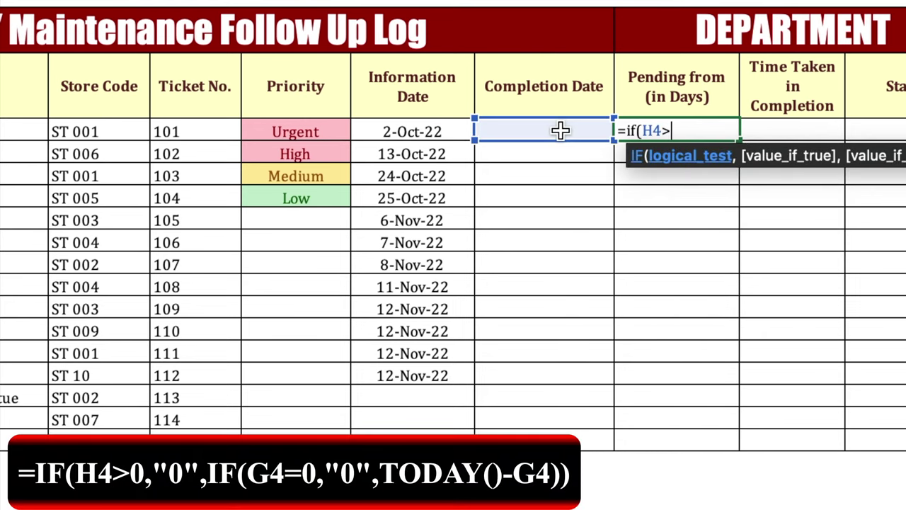
pyautogui.write('0,')
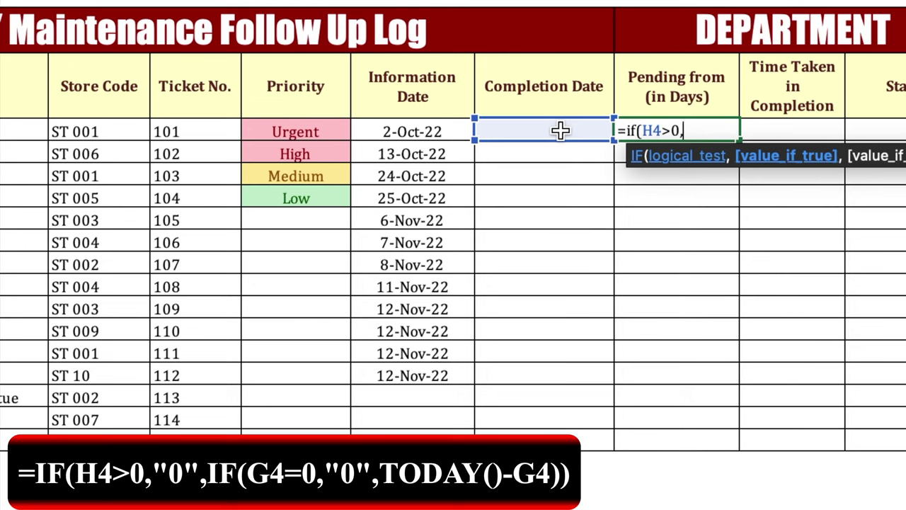
pyautogui.write('"0",if')
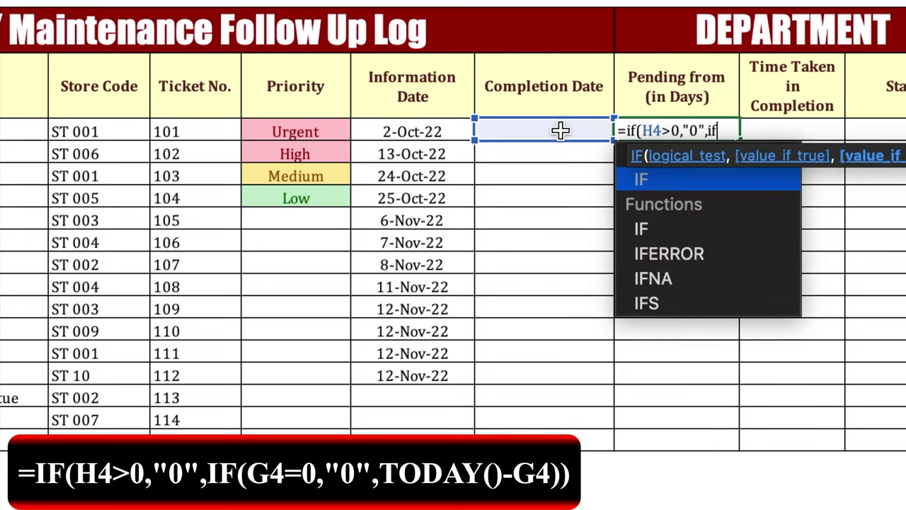
pyautogui.write('(')
pyautogui.click(441, 130)
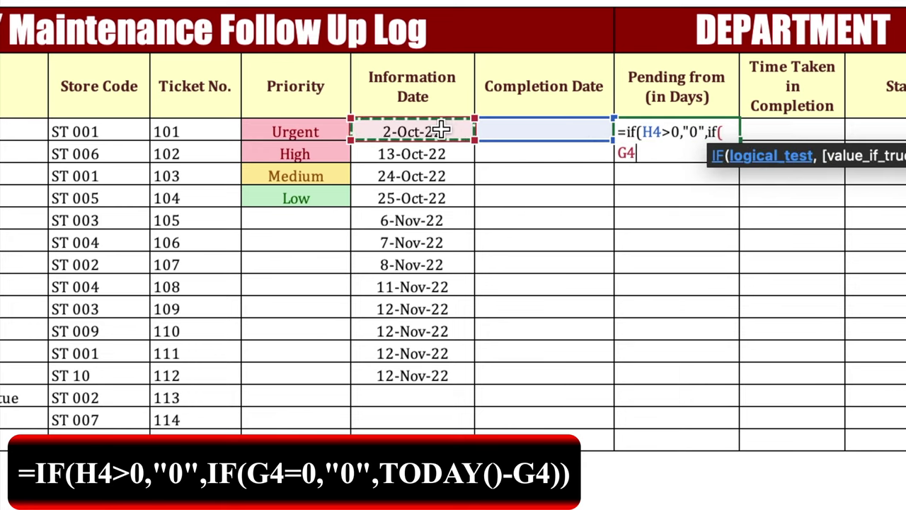
pyautogui.write('=')
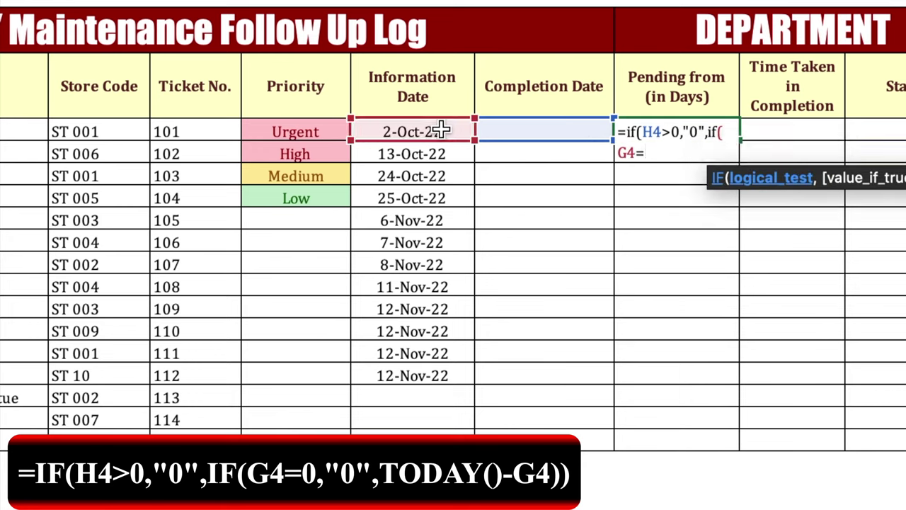
pyautogui.write('0,')
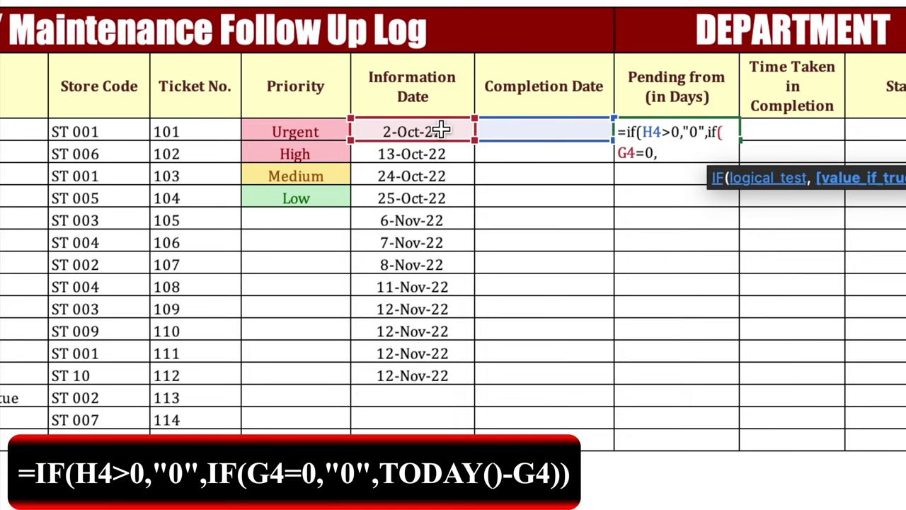
pyautogui.write('"0",')
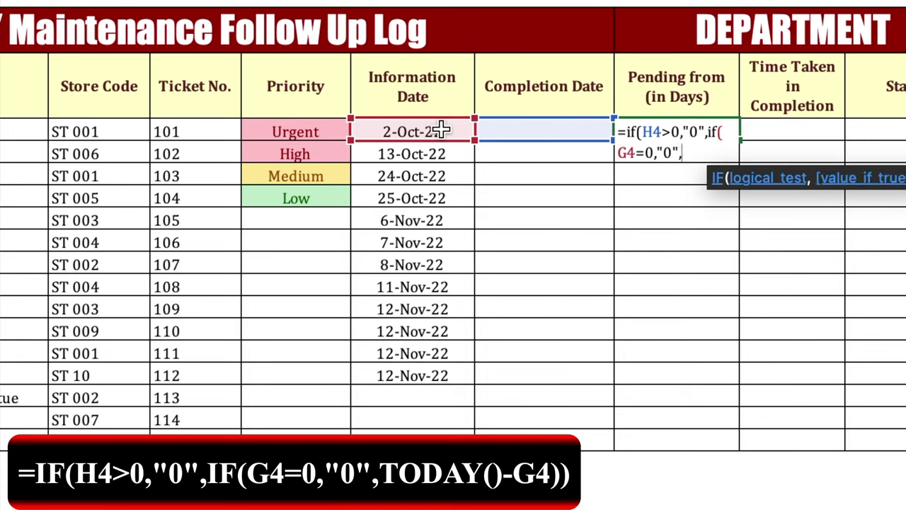
pyautogui.write('Today(')
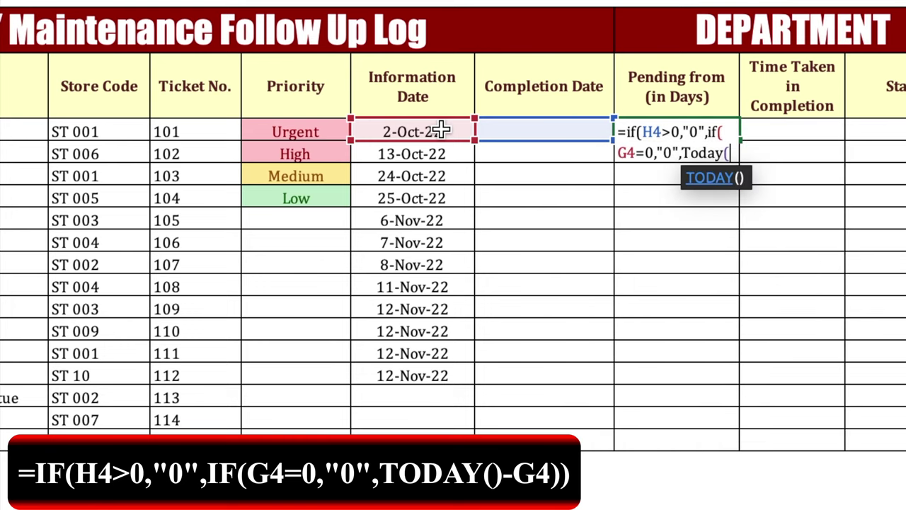
pyautogui.write(')-')
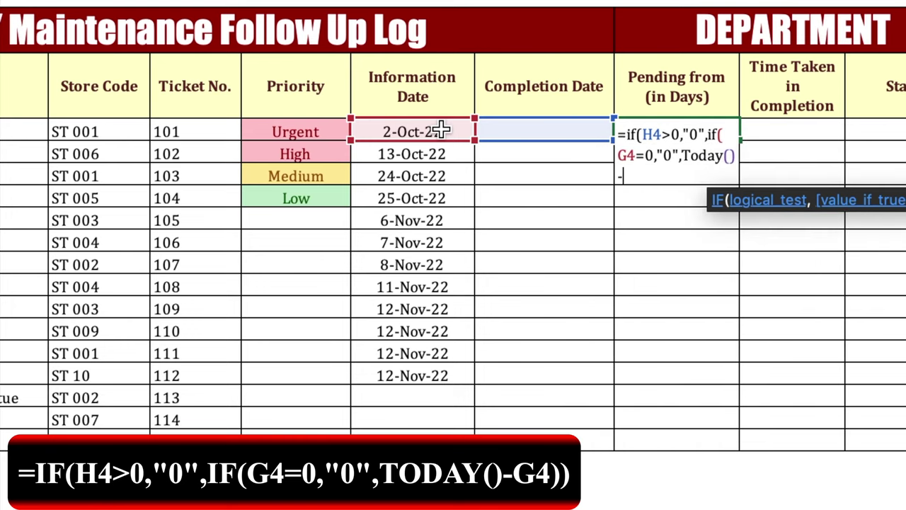
pyautogui.click(413, 130)
pyautogui.write(')')
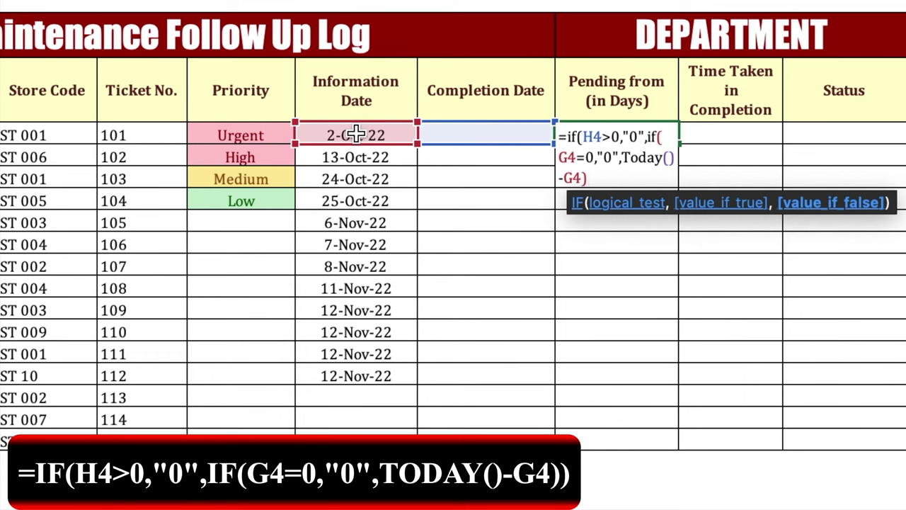
pyautogui.write(')')
pyautogui.hotkey('ctrl', 'Return')
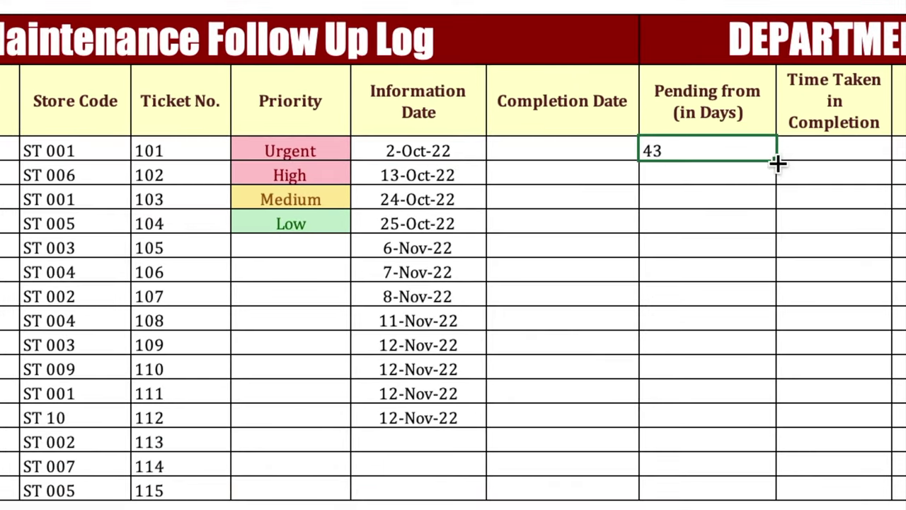
pyautogui.moveTo(777, 163); pyautogui.dragTo(779, 496)
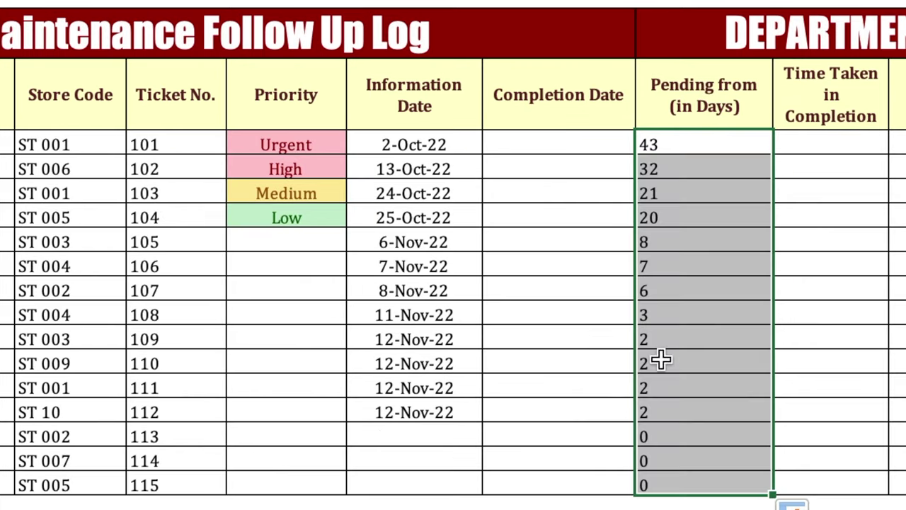
# Enter =IF(H4=0,"0",H4-G4) in the first Time Taken in Completion cell, J4, and fill it down to row 18
pyautogui.press('Right')
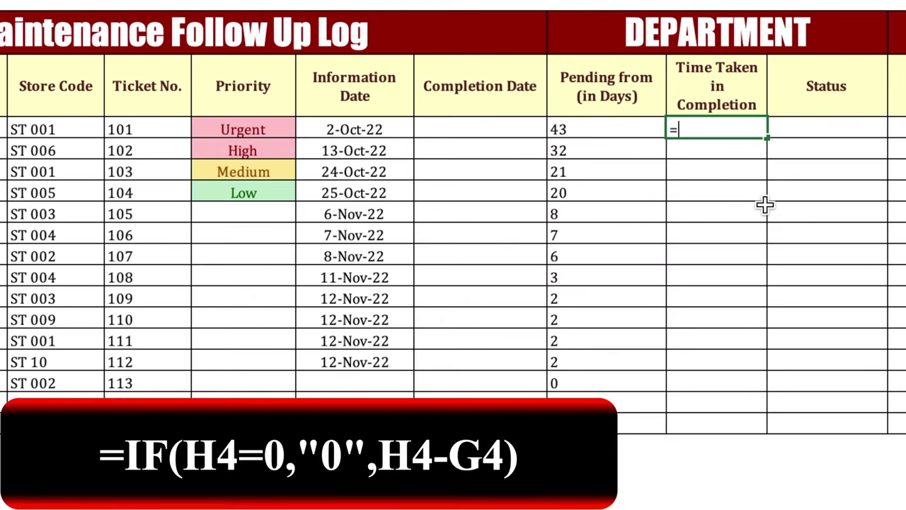
pyautogui.write('=if(')
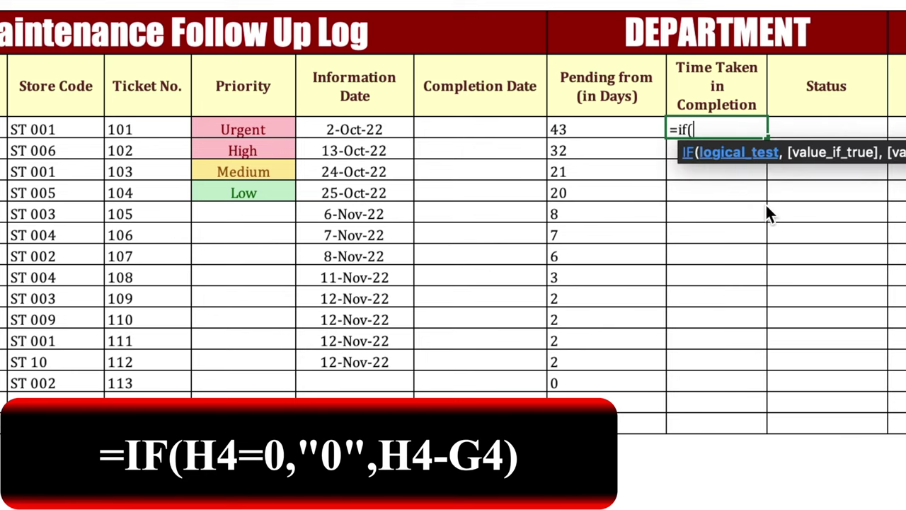
pyautogui.click(507, 127)
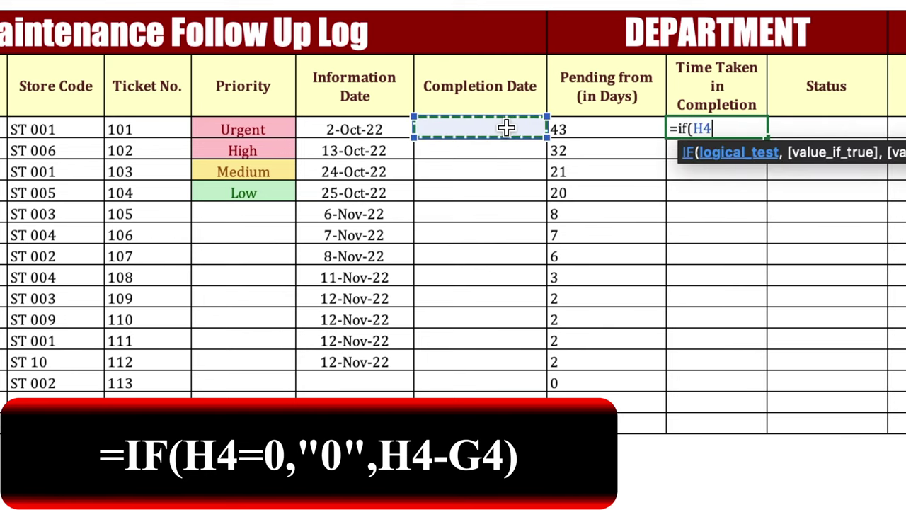
pyautogui.write('=0')
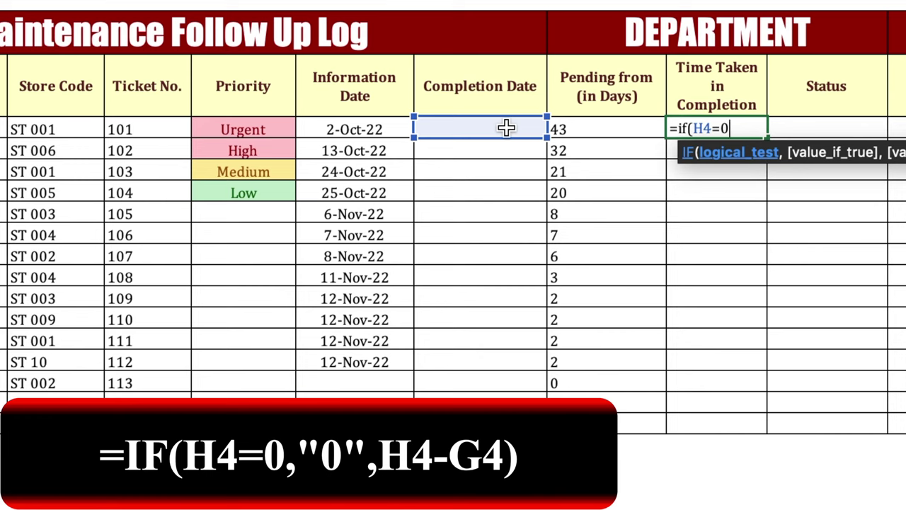
pyautogui.write(',"')
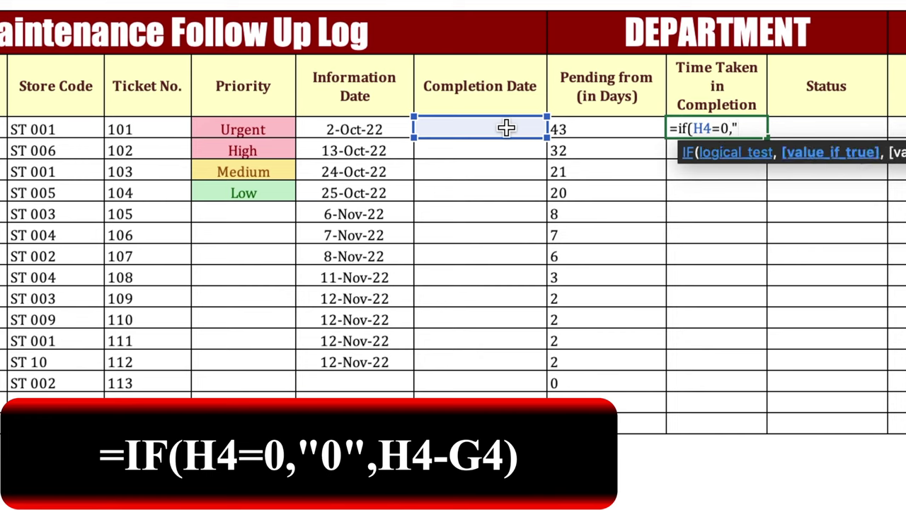
pyautogui.write('0",')
pyautogui.click(506, 128)
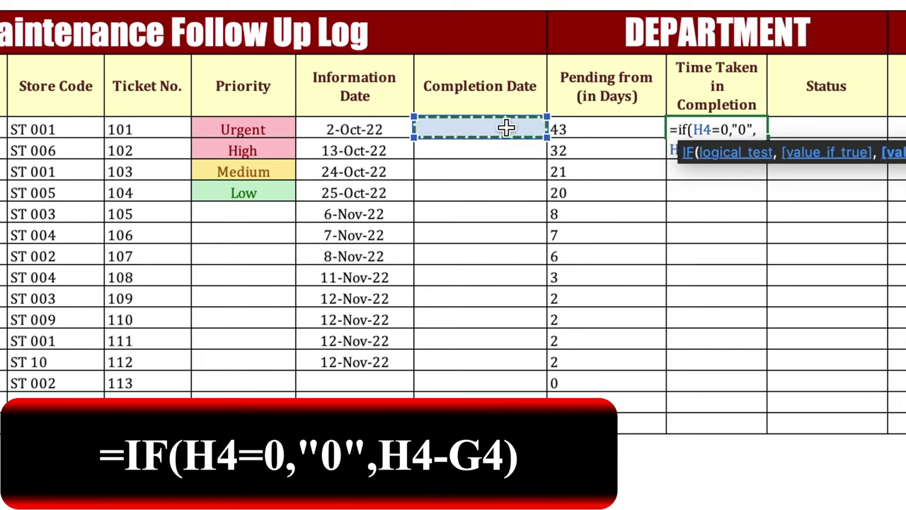
pyautogui.write('-')
pyautogui.click(371, 126)
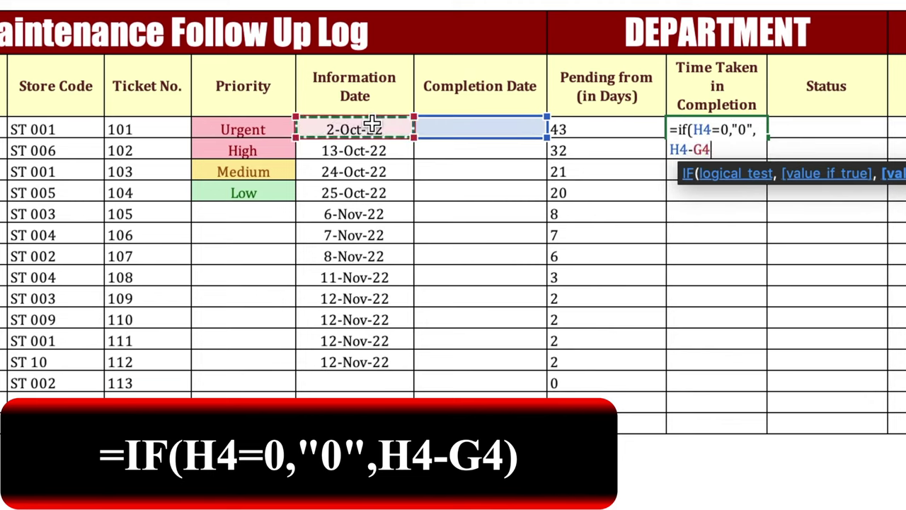
pyautogui.write(')')
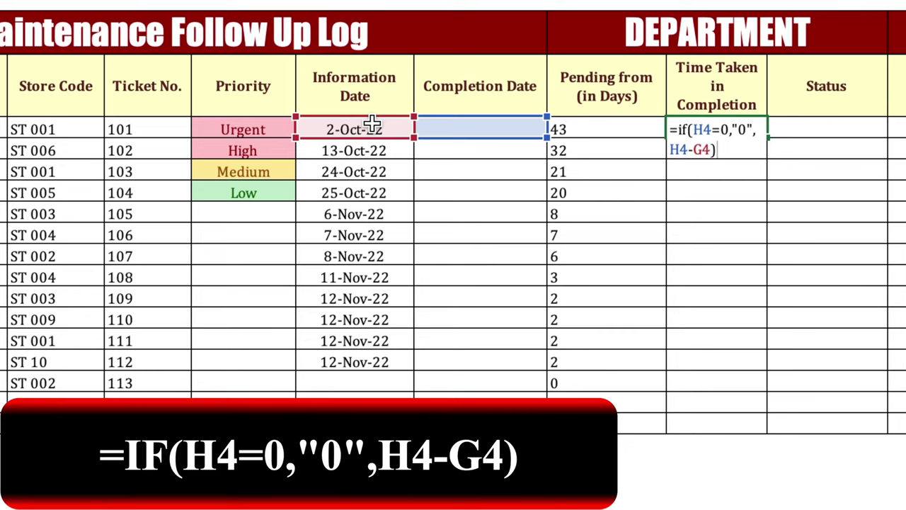
pyautogui.press('Return')
pyautogui.click(750, 132)
pyautogui.moveTo(769, 138); pyautogui.dragTo(758, 427)
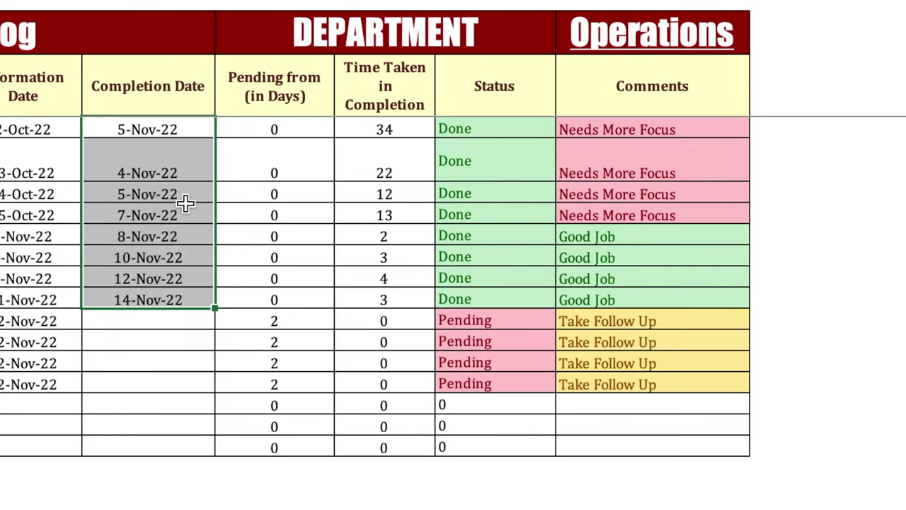
# Copy the completion dates from the completed log sheet into the Completion Date column for tickets 101 to 108, starting at H4
pyautogui.hotkey('ctrl', 'c')
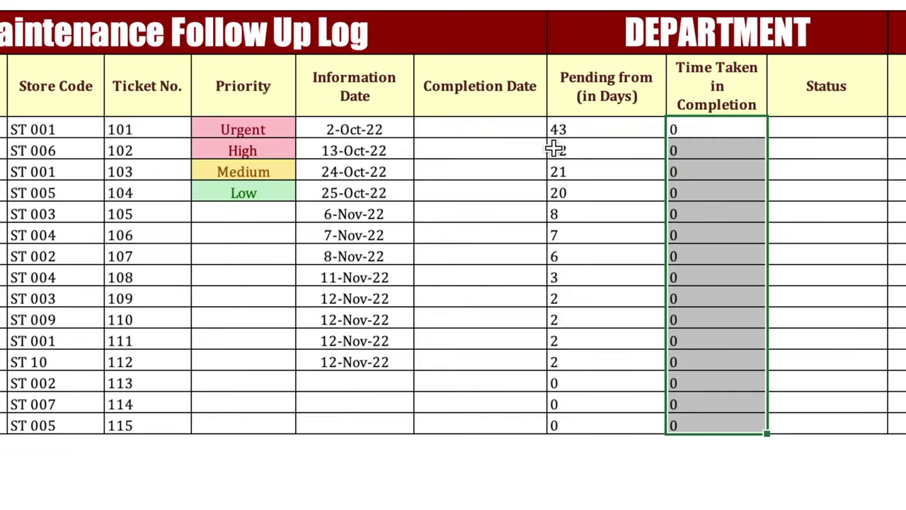
pyautogui.click(515, 130)
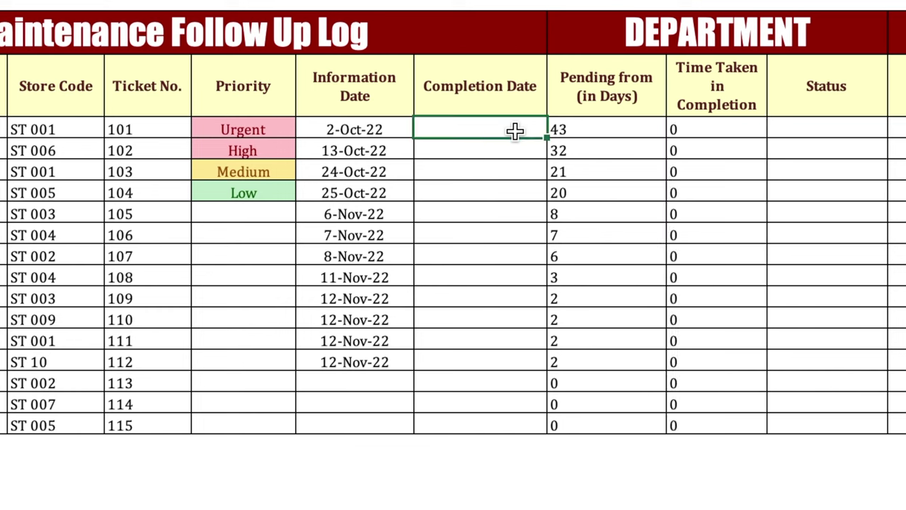
pyautogui.hotkey('ctrl', 'v')
pyautogui.click(479, 317)
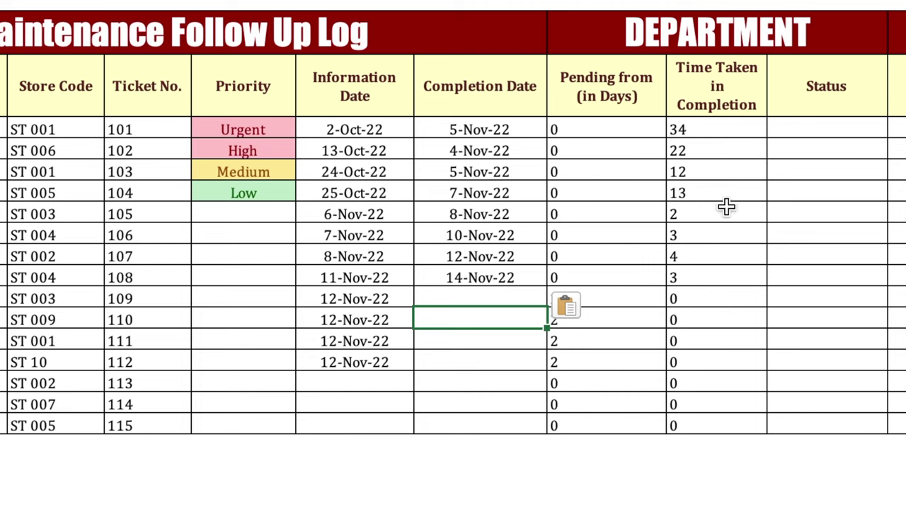
# Clear the completion dates of tickets 101 to 108 and undo the deletion
pyautogui.moveTo(485, 127); pyautogui.dragTo(490, 277)
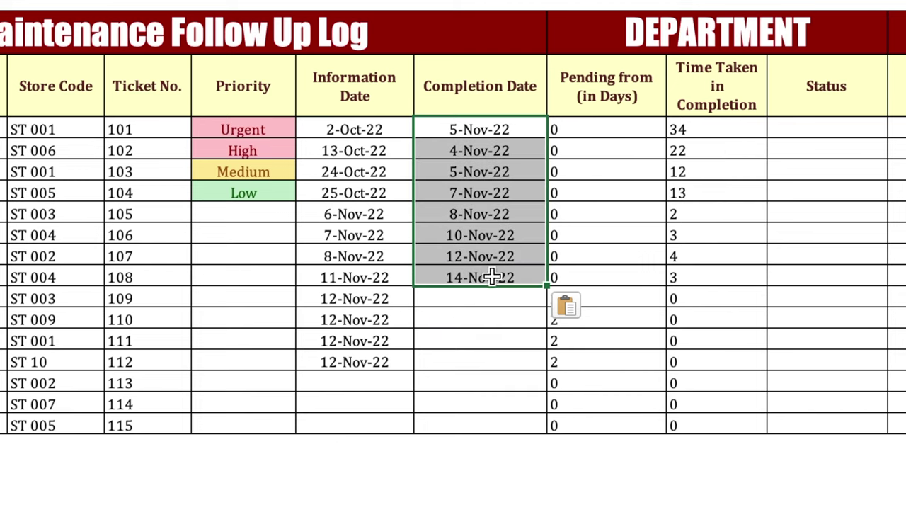
pyautogui.press('Delete')
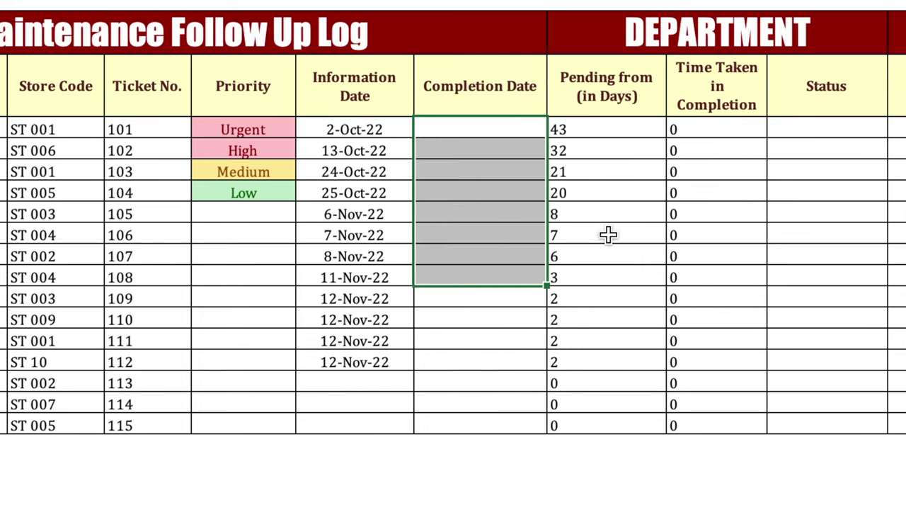
pyautogui.hotkey('ctrl', 'z')
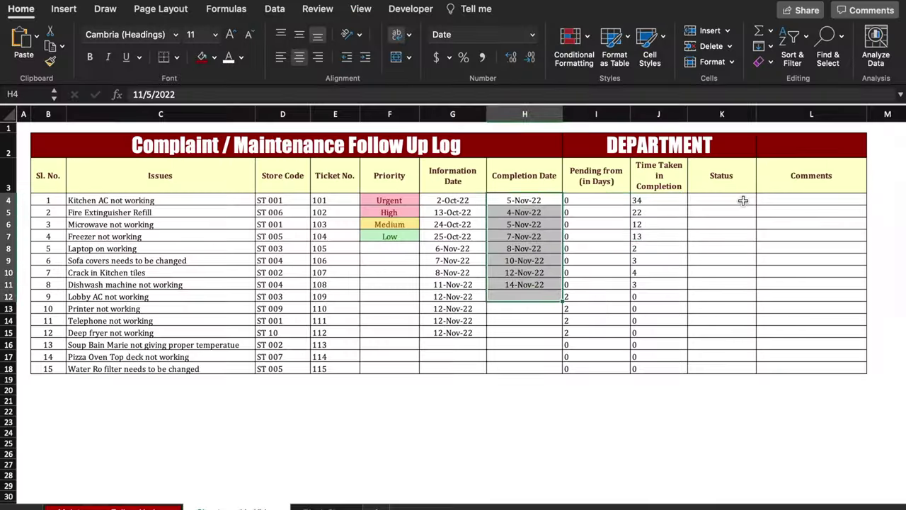
# Enter =IF(G4=0,"",IF(I4="0","Done",IF(J4="0","Pending"))) in the first Status cell, K4, and fill it down to row 18
pyautogui.click(743, 201)
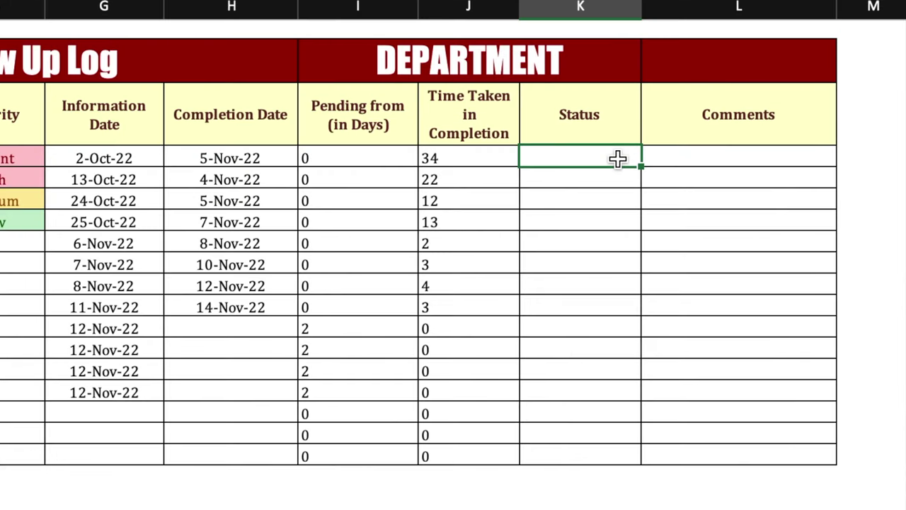
pyautogui.doubleClick(619, 159)
pyautogui.write('=if(')
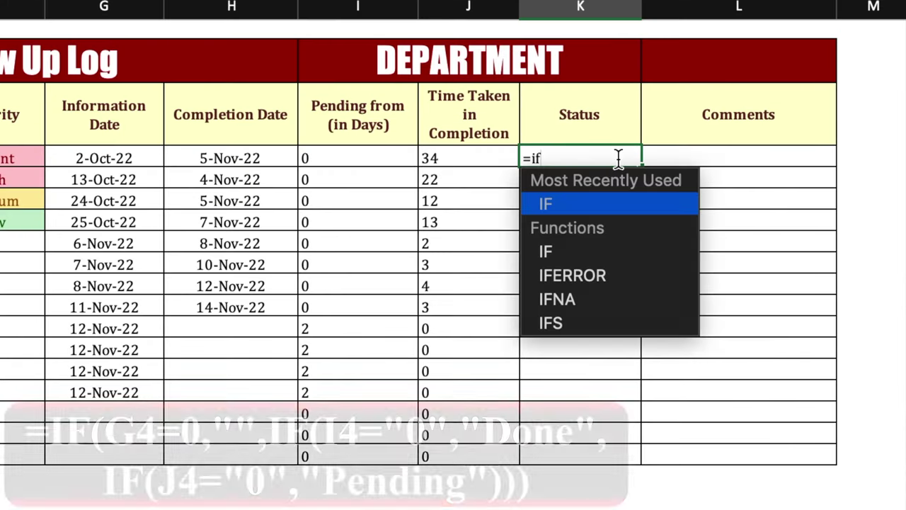
pyautogui.click(149, 160)
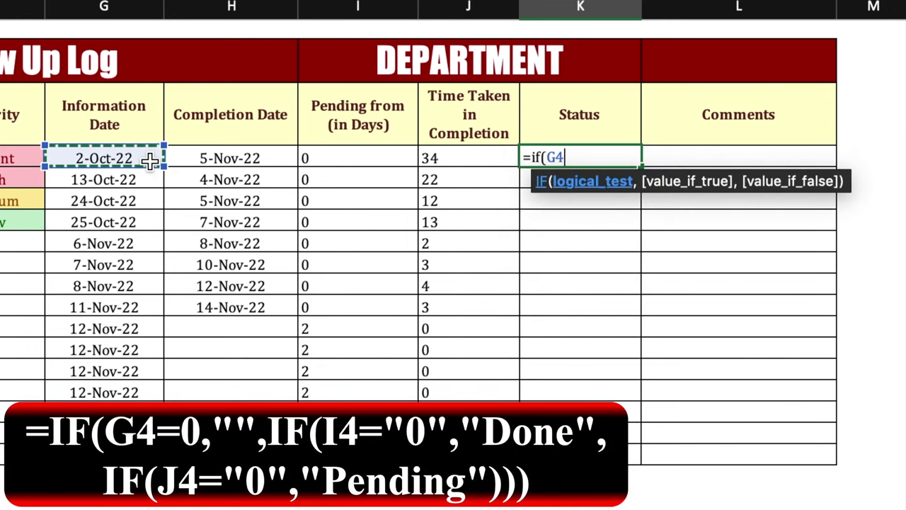
pyautogui.write('=0')
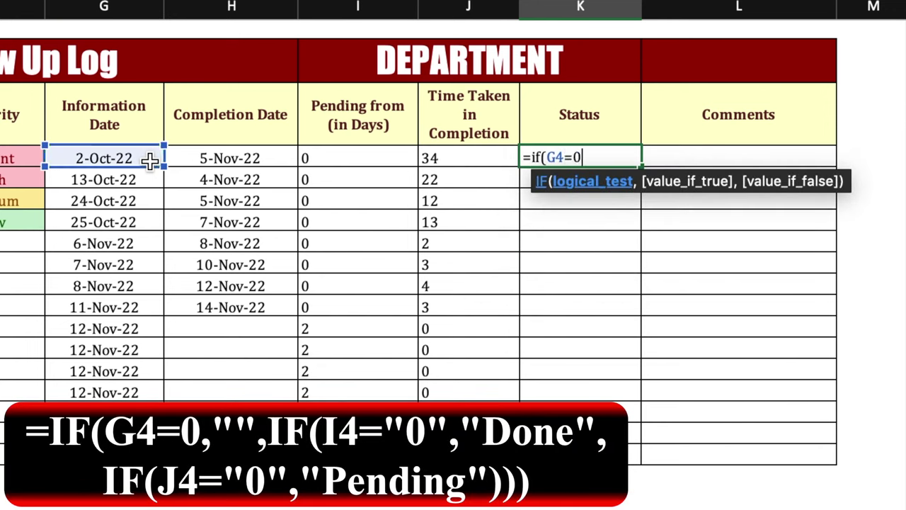
pyautogui.write(',')
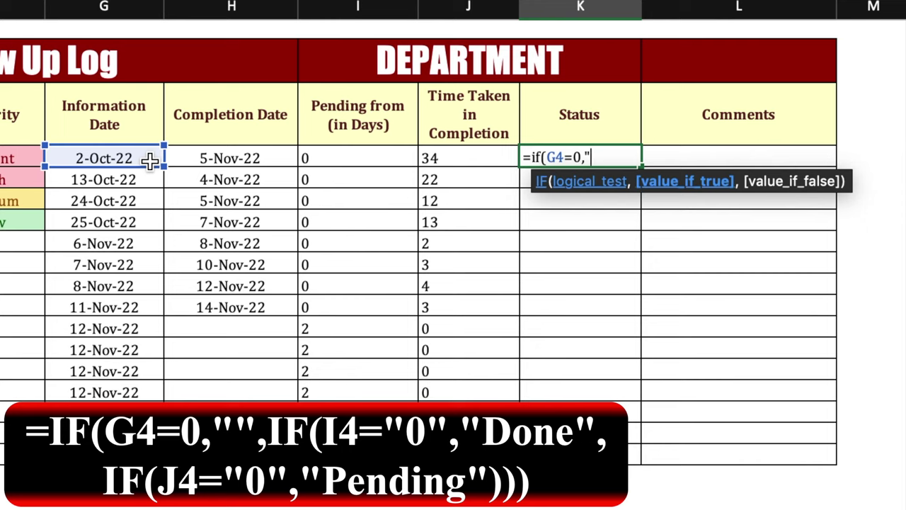
pyautogui.write('"",i')
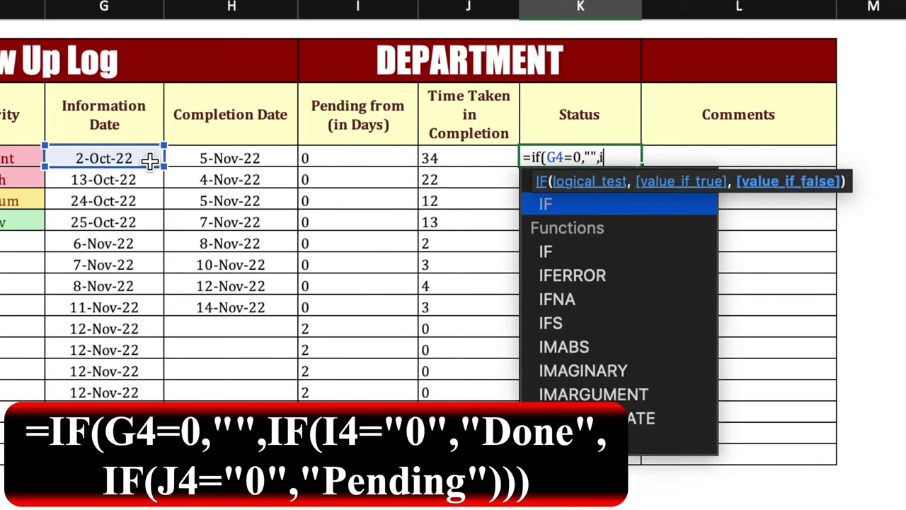
pyautogui.write('f(')
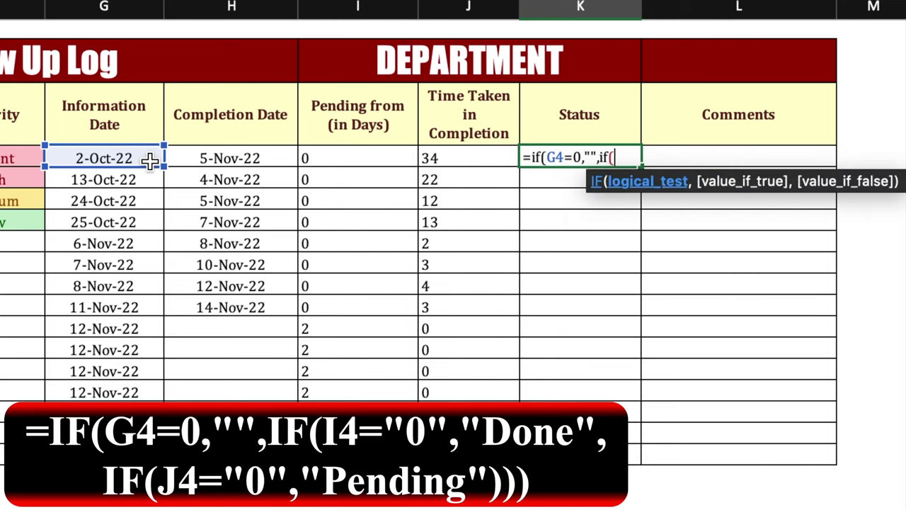
pyautogui.click(352, 158)
pyautogui.write('=')
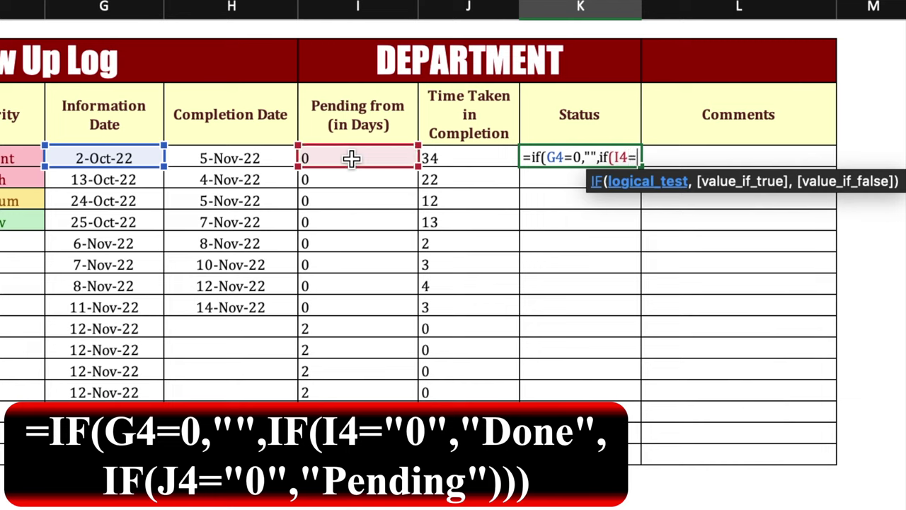
pyautogui.write('"')
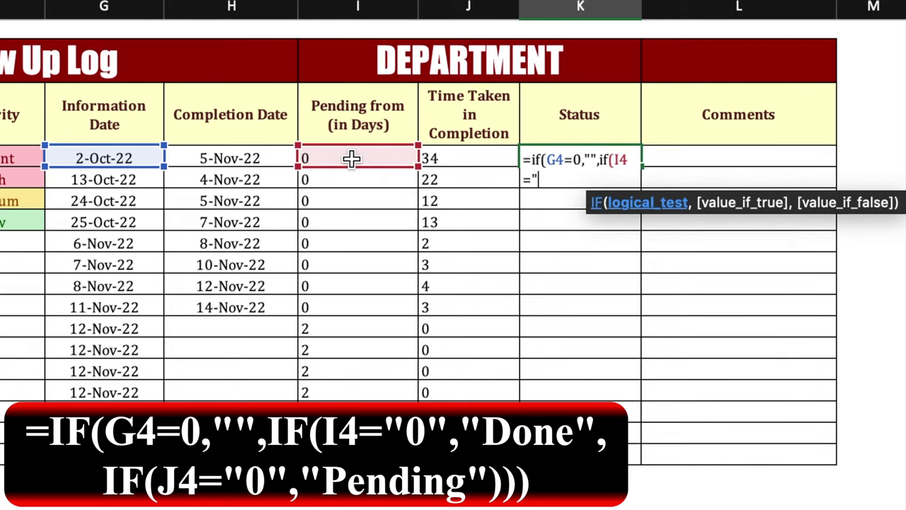
pyautogui.write('0","')
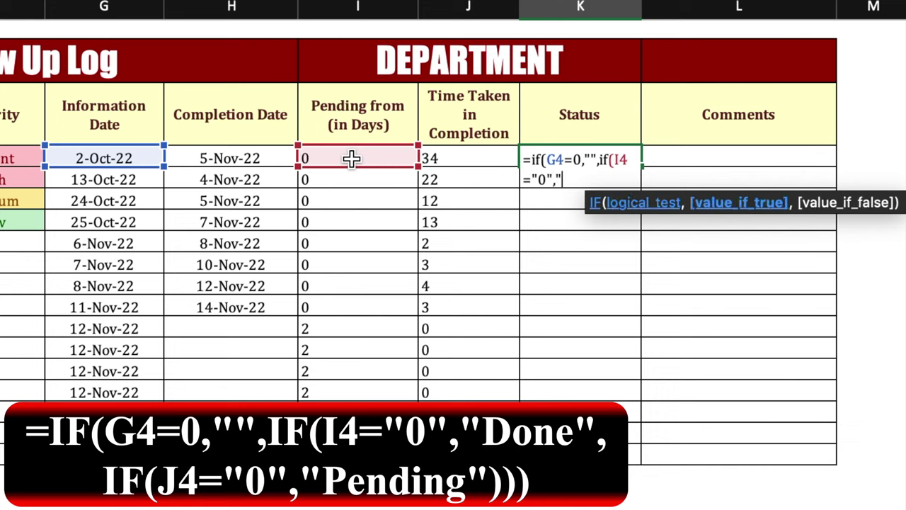
pyautogui.write('Done",if(')
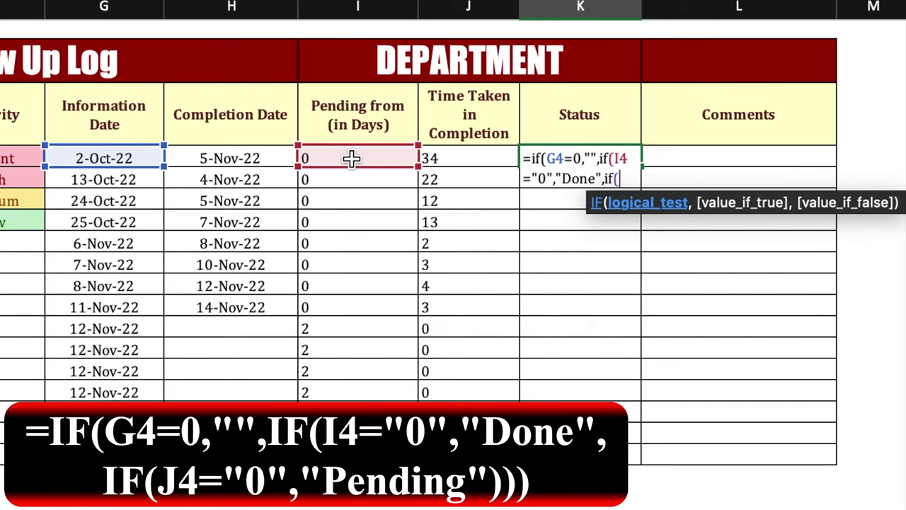
pyautogui.click(469, 160)
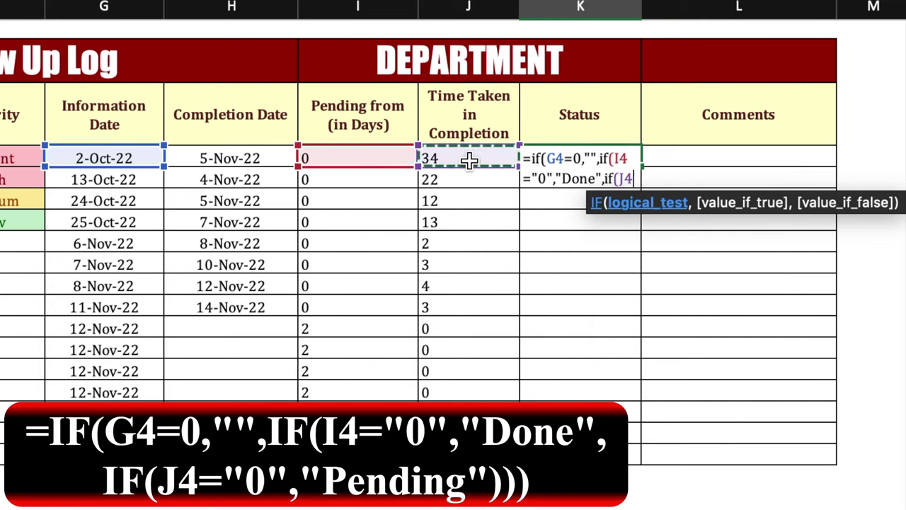
pyautogui.write('="0')
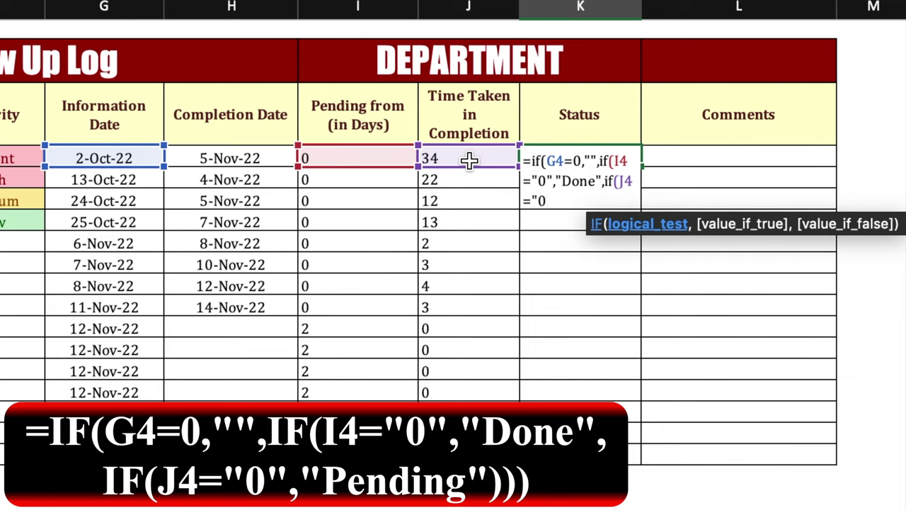
pyautogui.write('",')
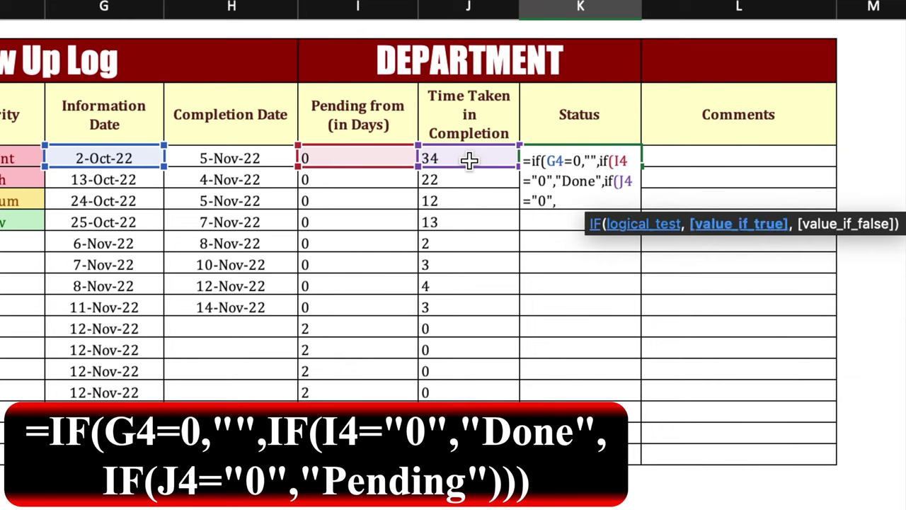
pyautogui.write('"Pending')
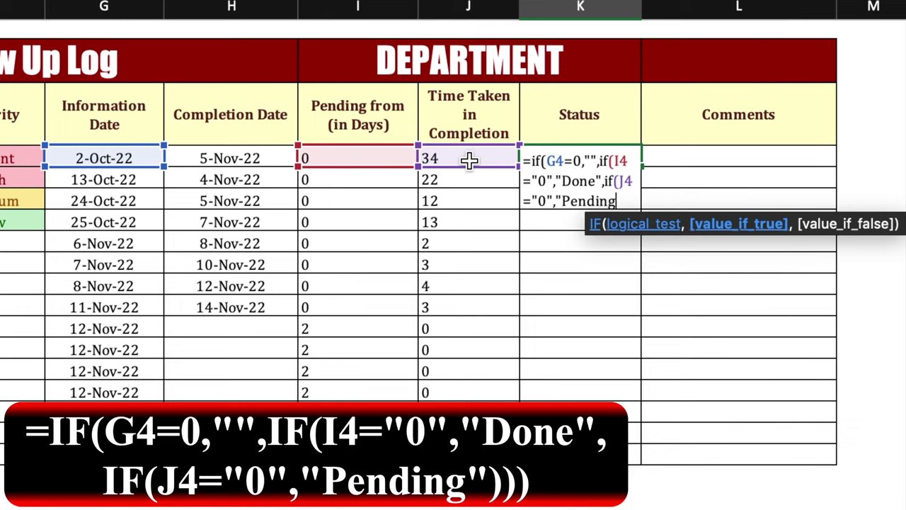
pyautogui.write('")')
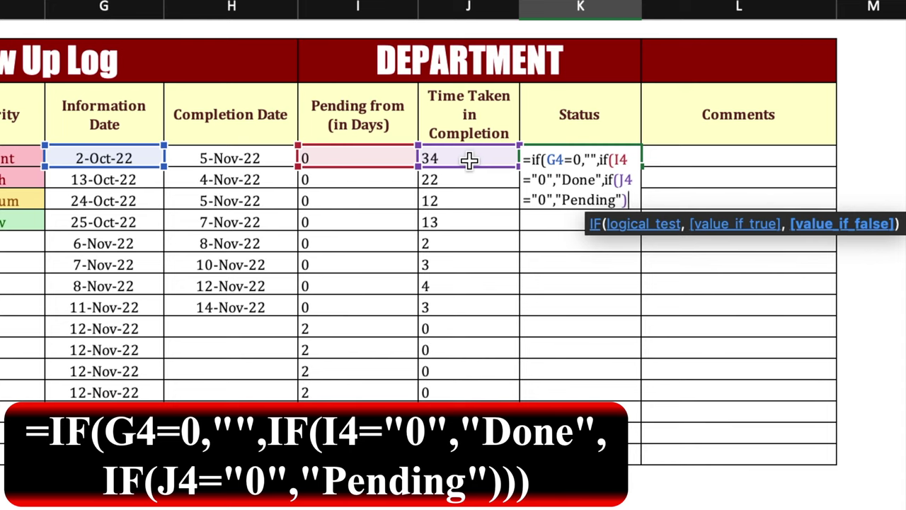
pyautogui.write('))')
pyautogui.hotkey('ctrl', 'Return')
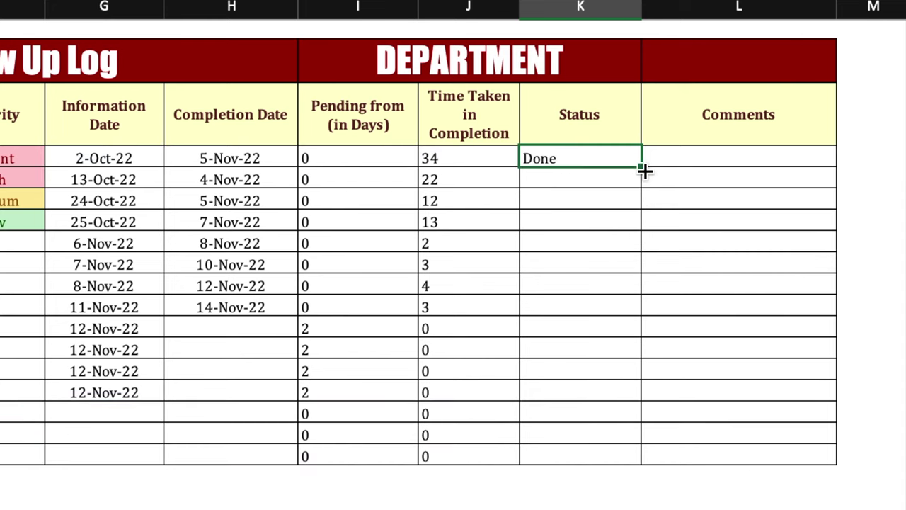
pyautogui.moveTo(644, 170); pyautogui.dragTo(631, 459)
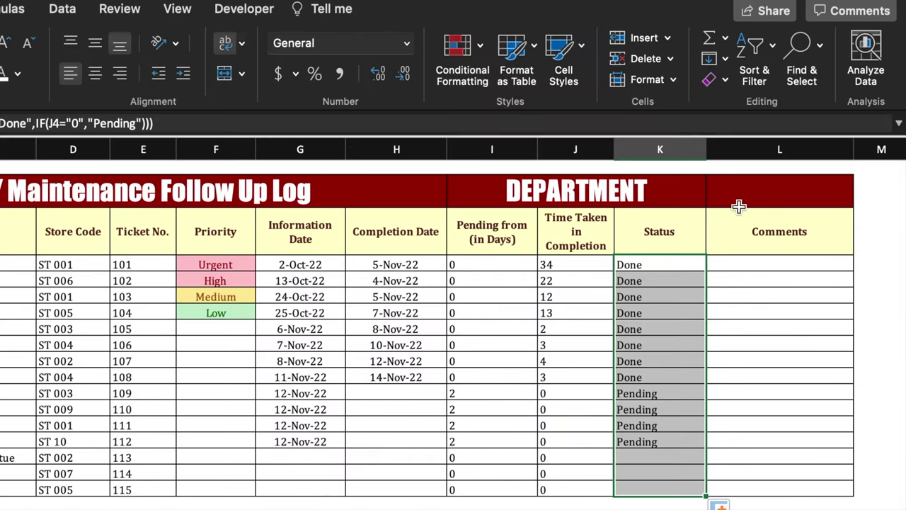
# Add a conditional formatting rule to the Status cells K4 to K18 giving text containing Done a Green Fill with Dark Green Text
pyautogui.click(480, 49)
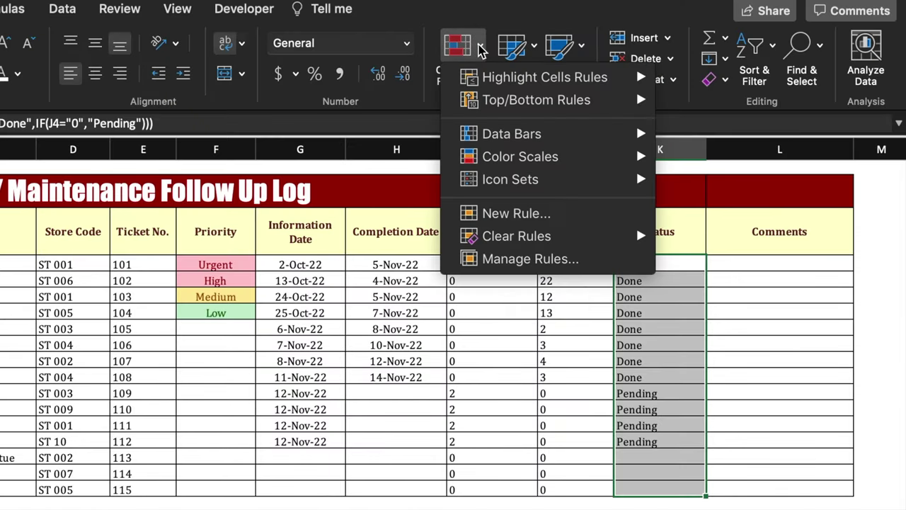
pyautogui.moveTo(492, 76)
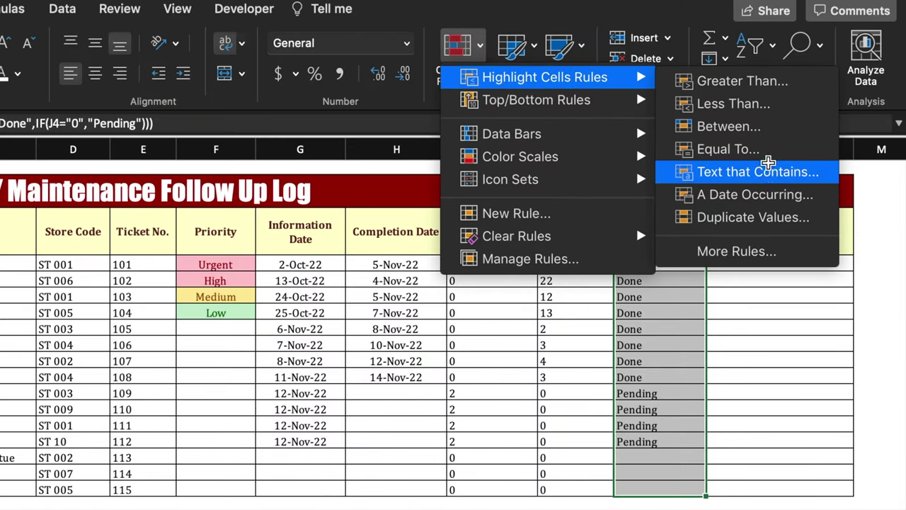
pyautogui.click(770, 175)
pyautogui.click(424, 218)
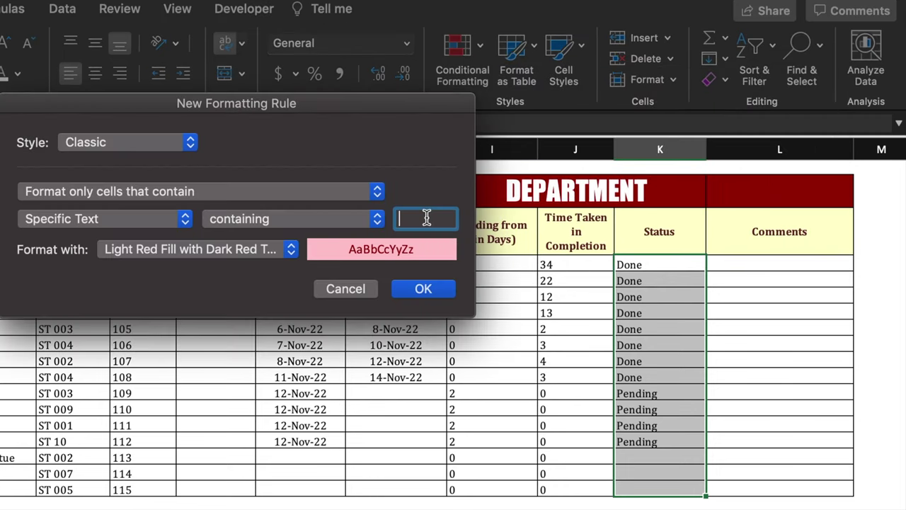
pyautogui.write('Done')
pyautogui.click(291, 249)
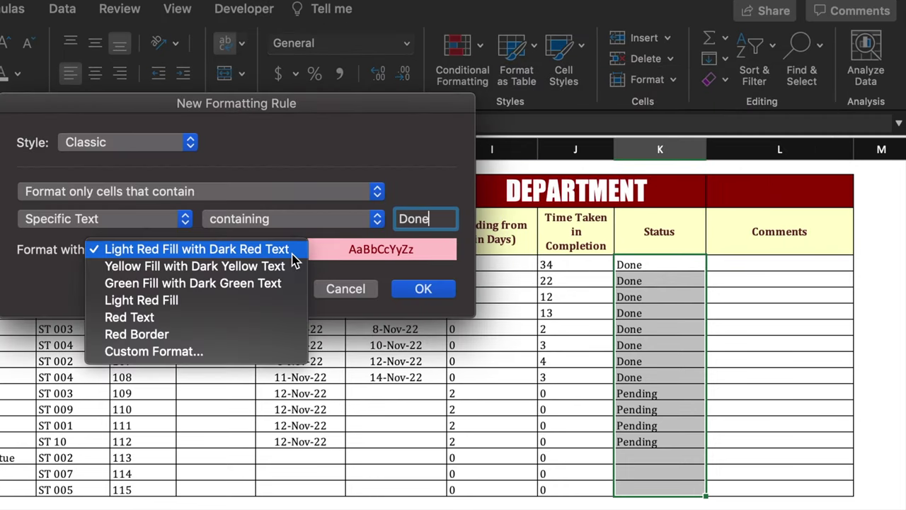
pyautogui.click(276, 283)
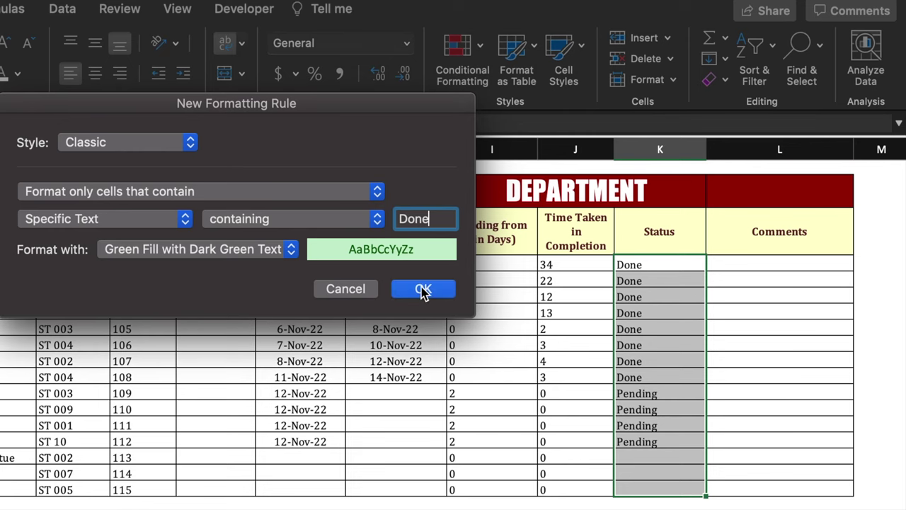
pyautogui.click(421, 289)
# Add a second rule to the Status cells giving text containing Pending a Light Red Fill with Dark Red Text
pyautogui.click(482, 47)
pyautogui.moveTo(481, 76)
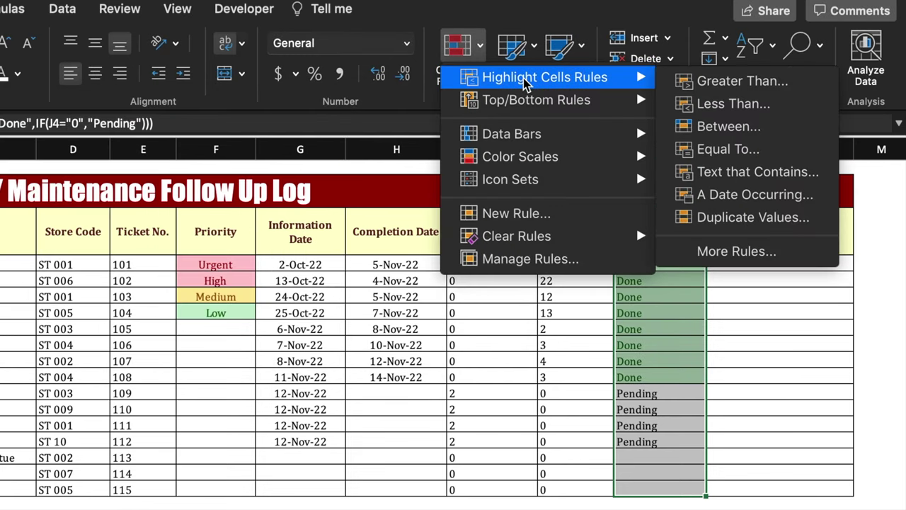
pyautogui.click(691, 175)
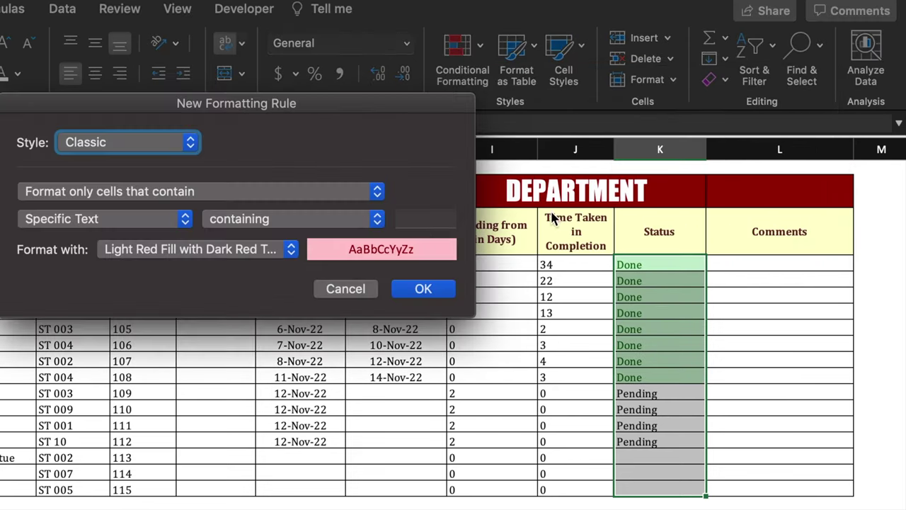
pyautogui.click(422, 220)
pyautogui.write('Pending')
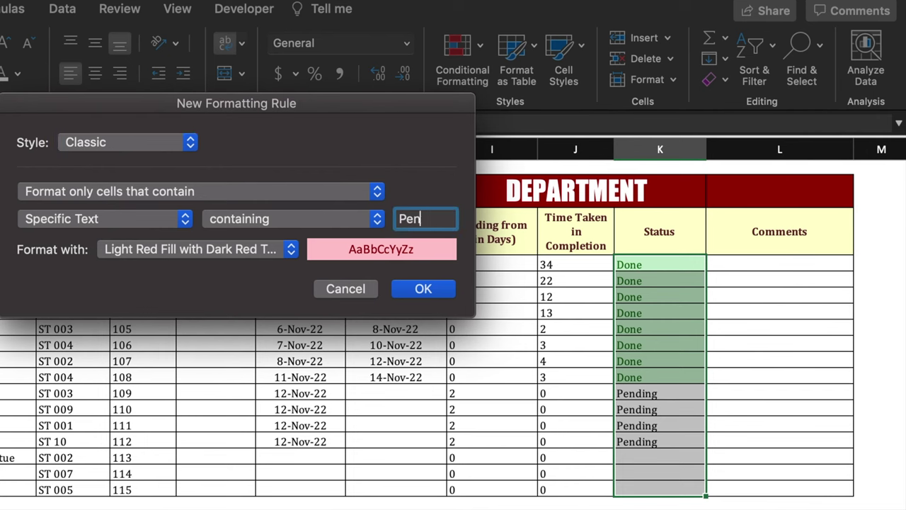
pyautogui.click(427, 289)
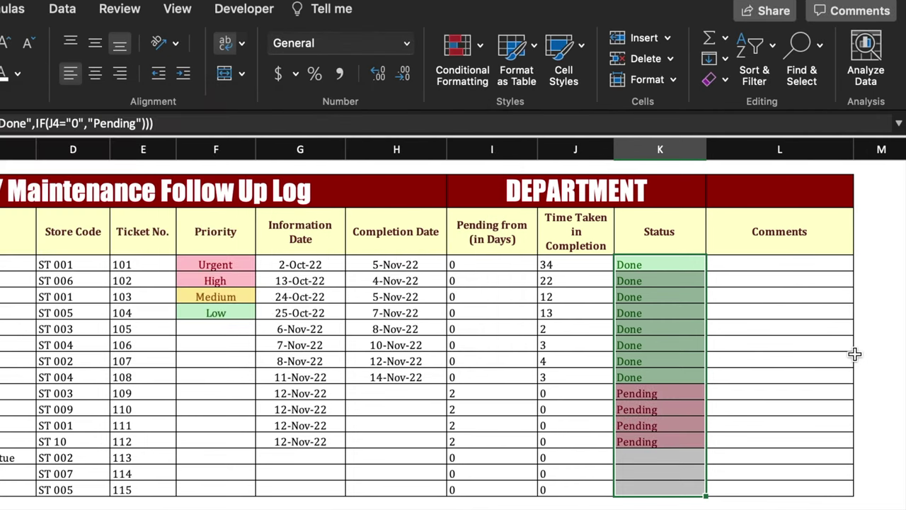
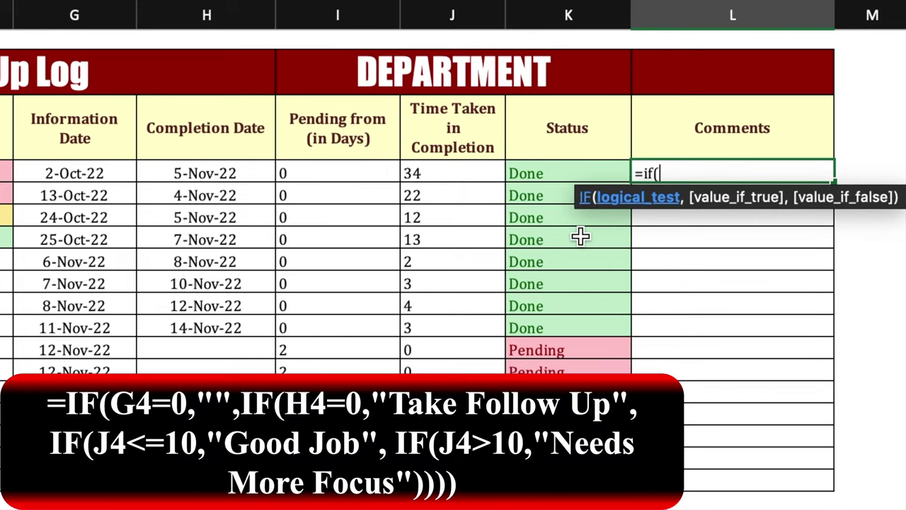
# Enter =IF(G4=0,"",IF(H4=0,"Take Follow Up",IF(J4<=10,"Good Job",IF(J4>10,"Needs More Focus")))) in the first Comments cell, L4, and fill it down to row 18
pyautogui.click(94, 170)
pyautogui.write('=0')
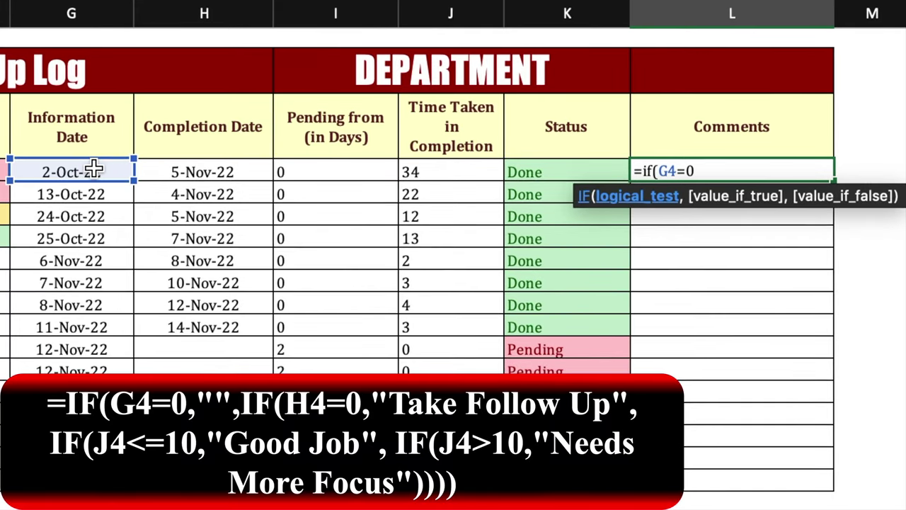
pyautogui.write(',"",if(')
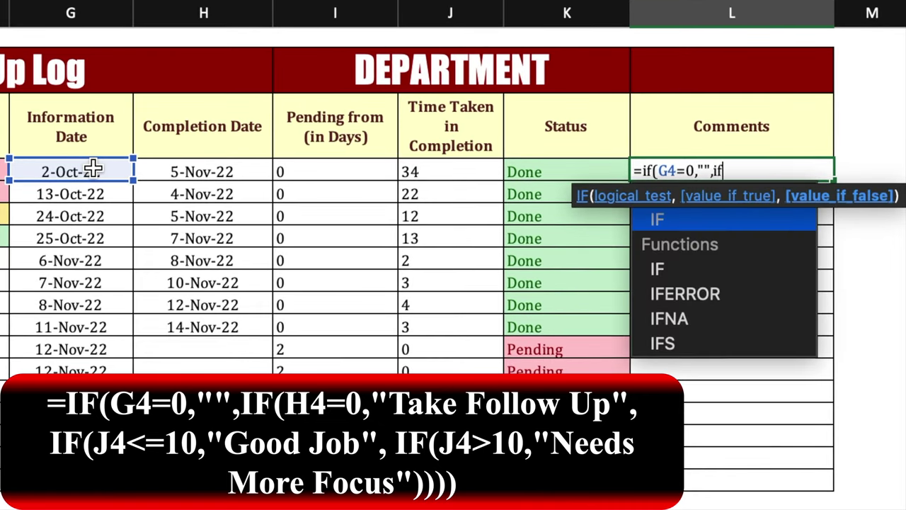
pyautogui.click(191, 172)
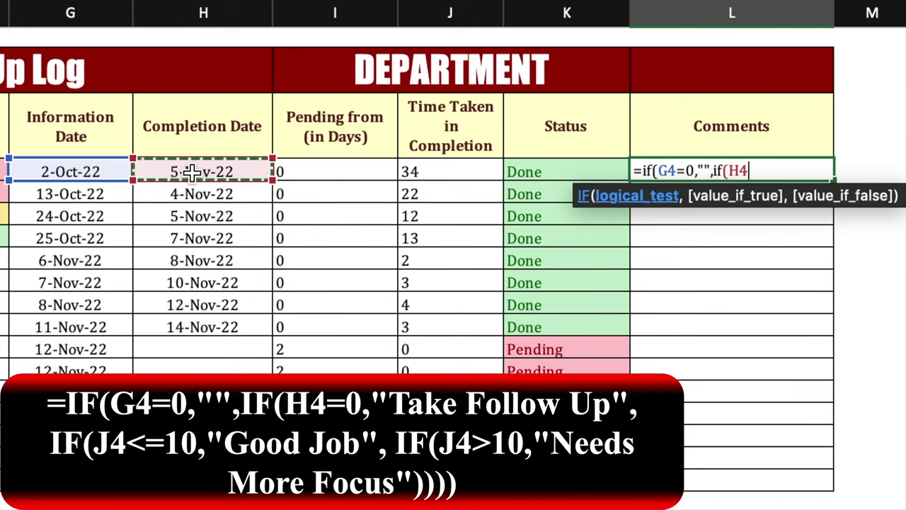
pyautogui.write('=0')
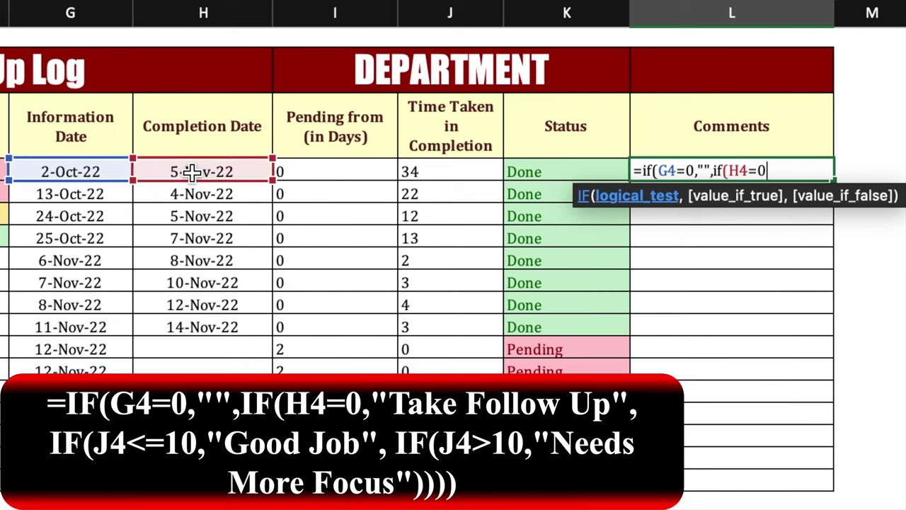
pyautogui.write(',')
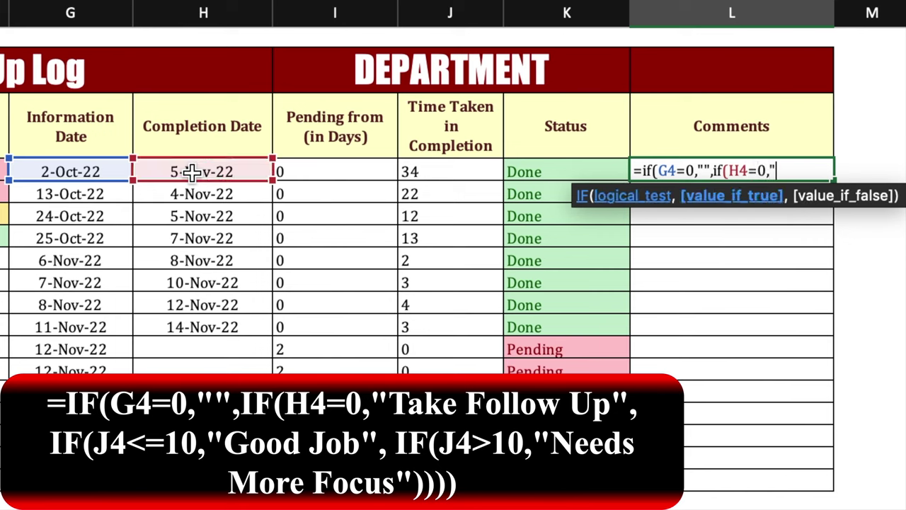
pyautogui.write('"Take Fol')
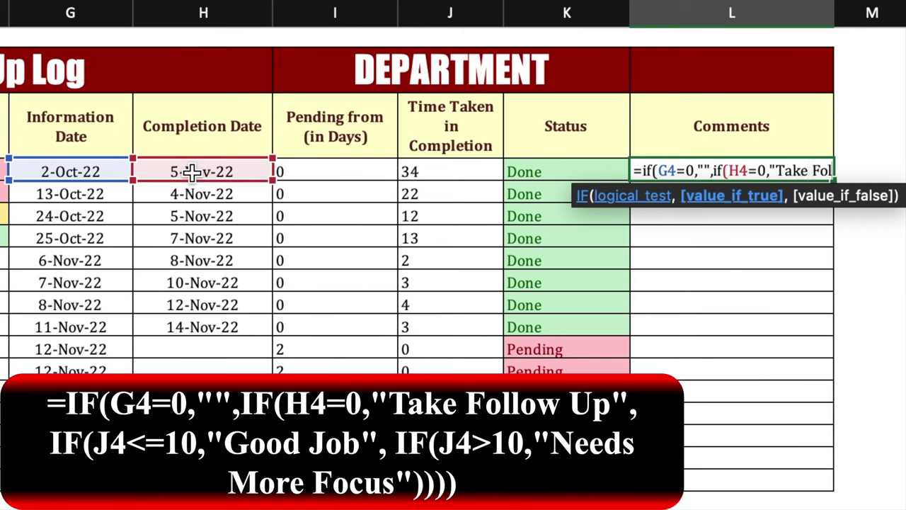
pyautogui.write('low ')
pyautogui.write('Up",')
pyautogui.write('if(')
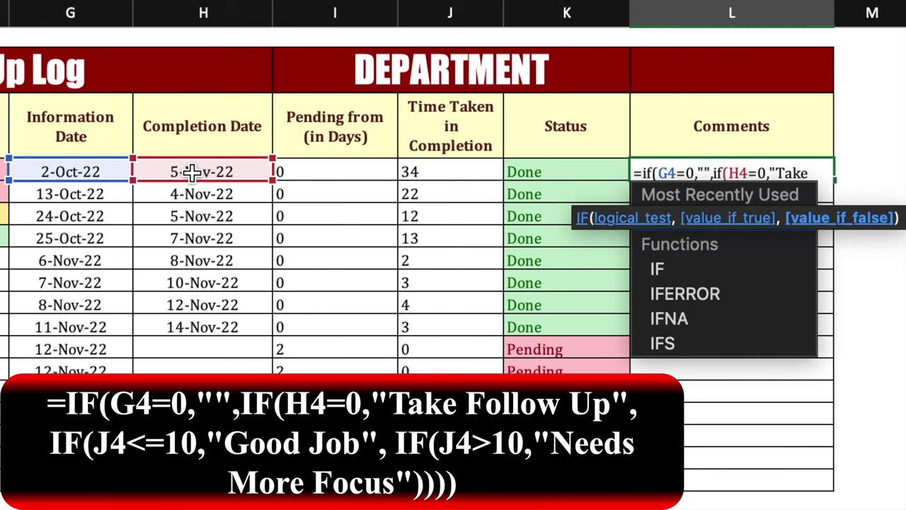
pyautogui.click(441, 172)
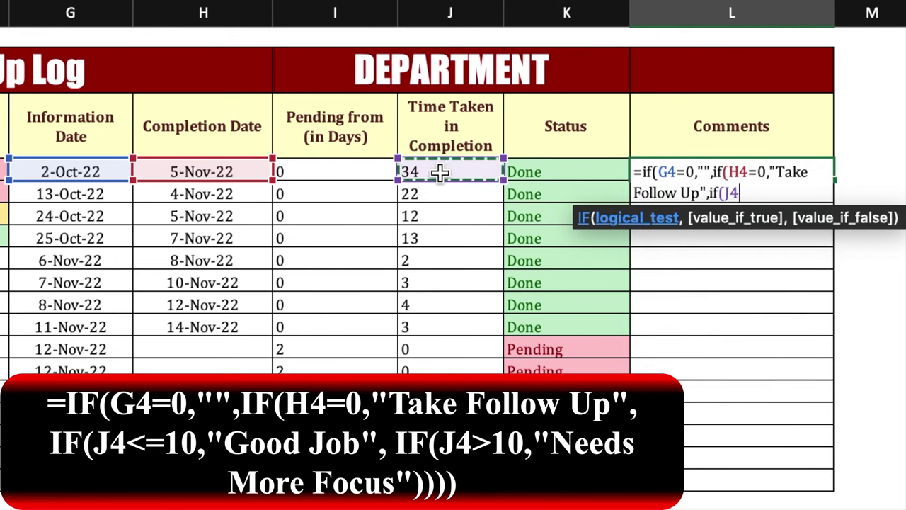
pyautogui.write('<')
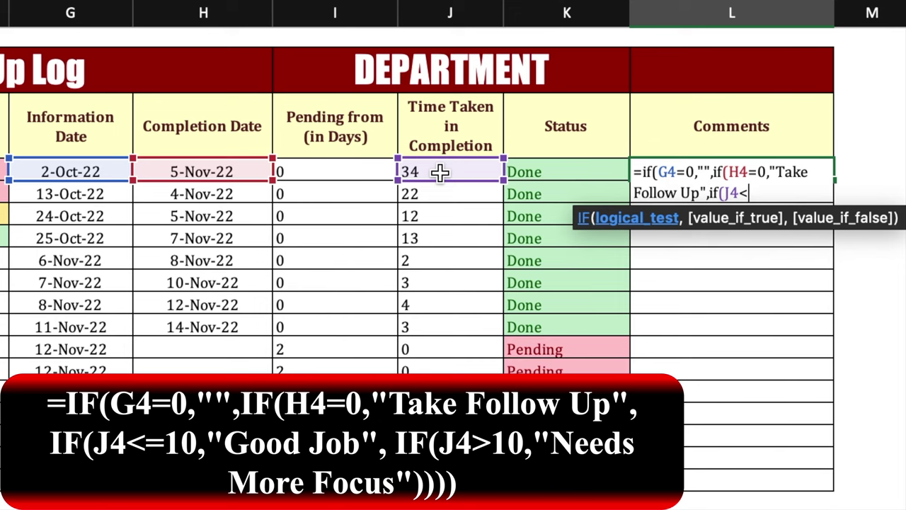
pyautogui.write('=10,"G')
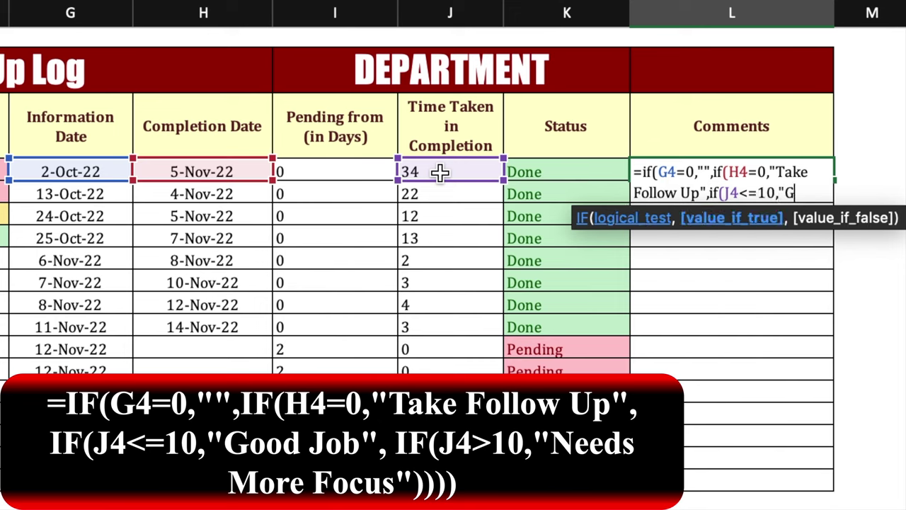
pyautogui.write('ood Job')
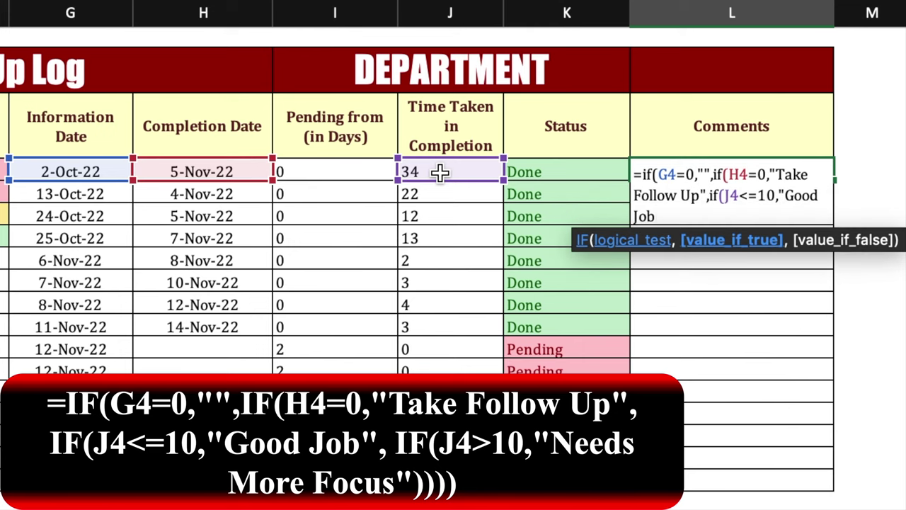
pyautogui.write('",if(')
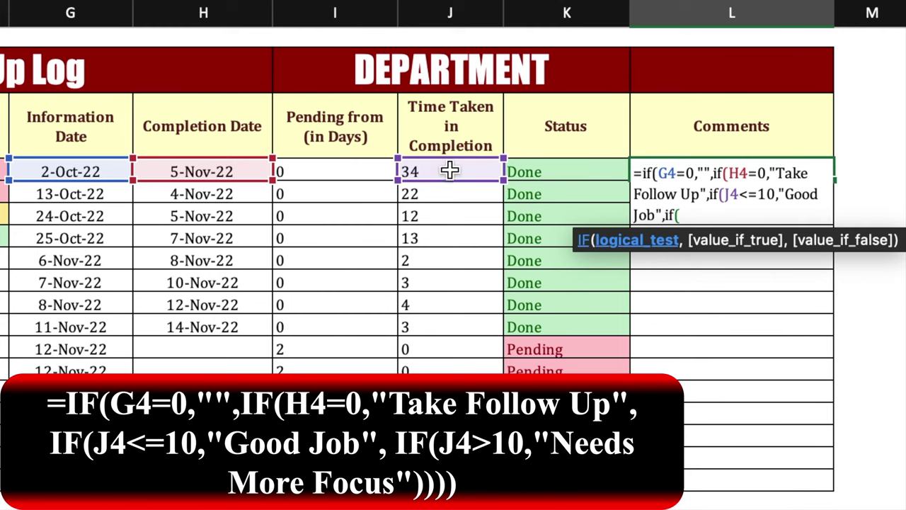
pyautogui.click(446, 171)
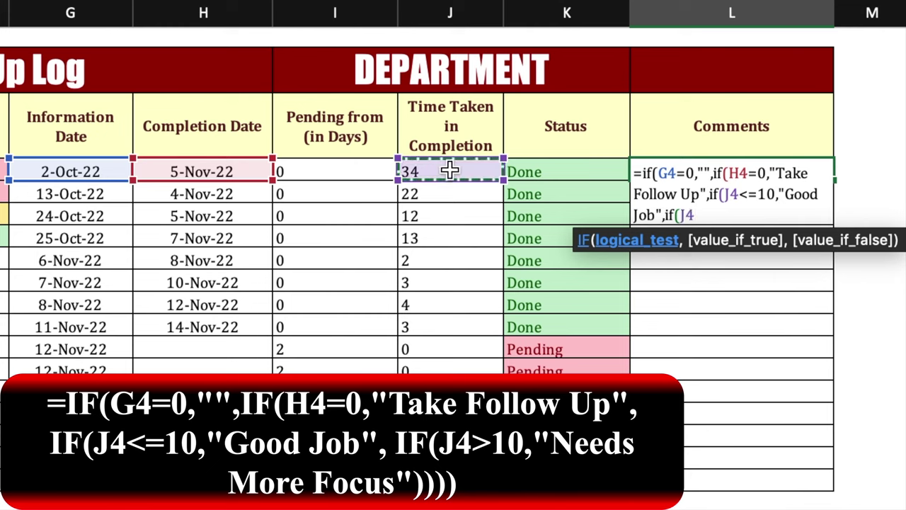
pyautogui.write('>')
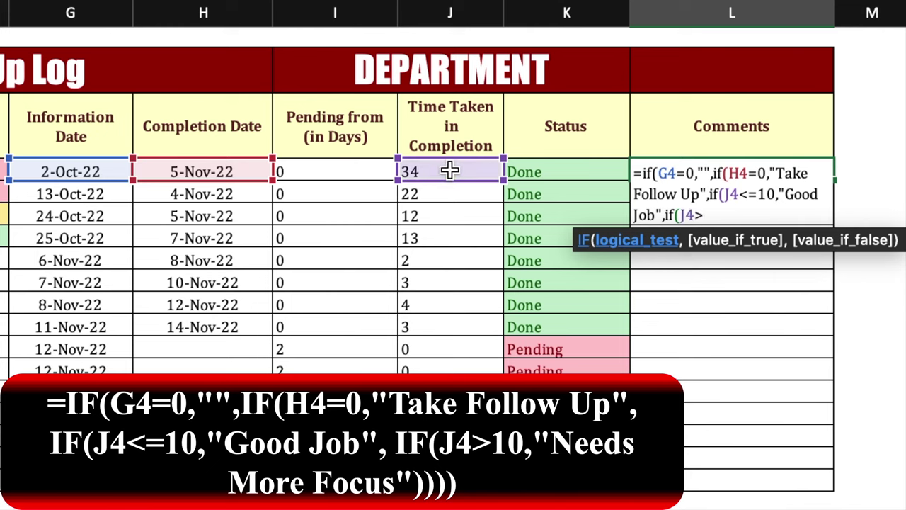
pyautogui.write('10,')
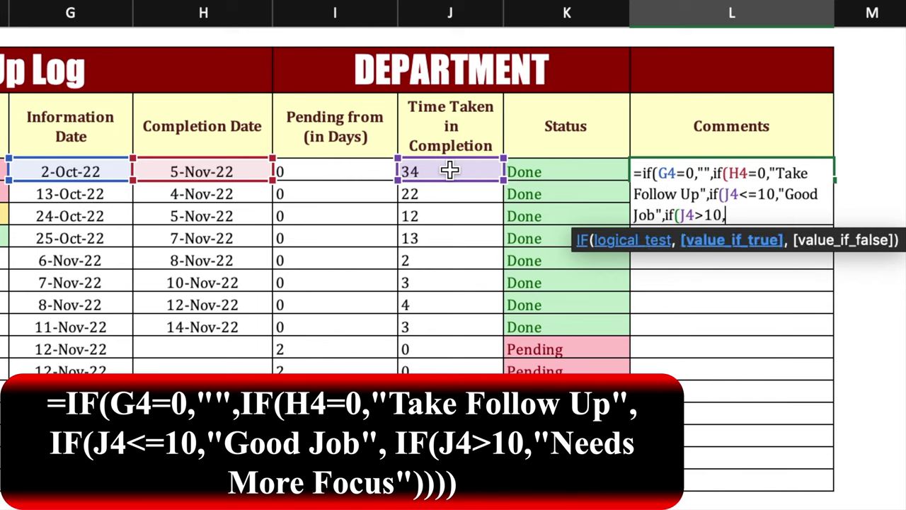
pyautogui.write('"Needs Mor')
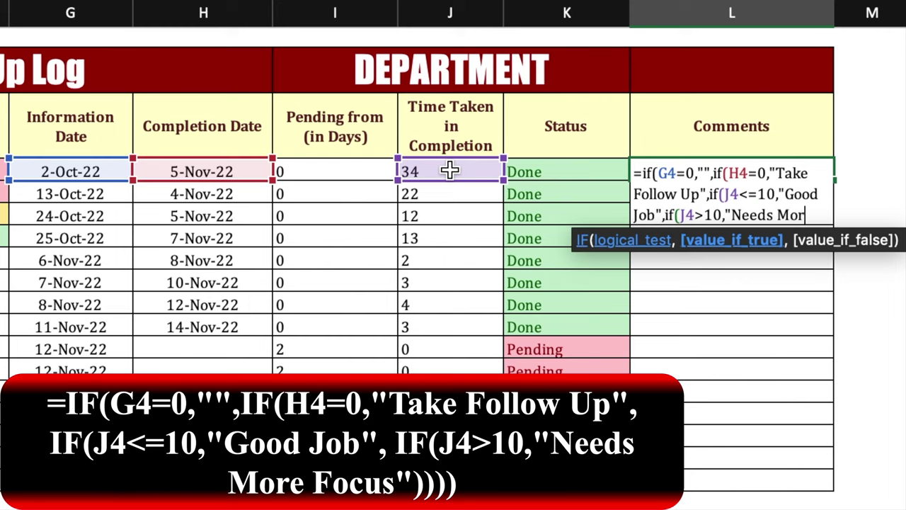
pyautogui.write('e Focus')
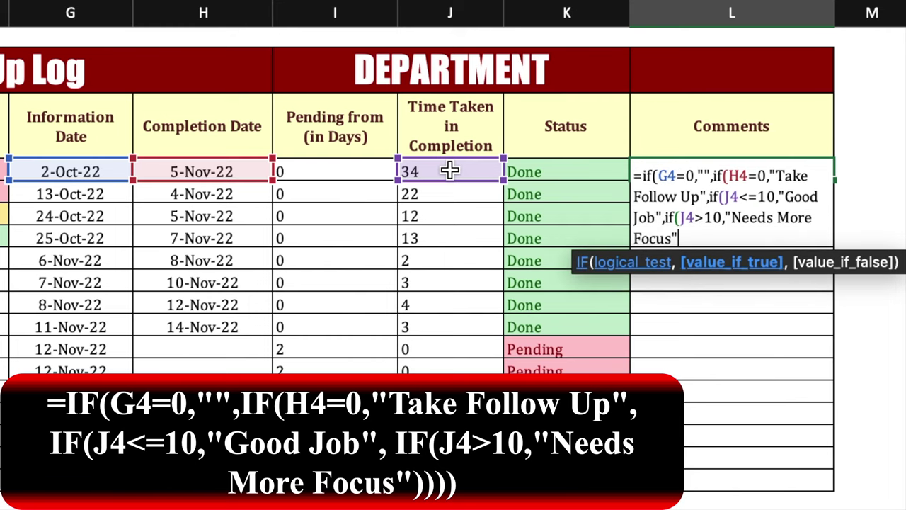
pyautogui.write('")')
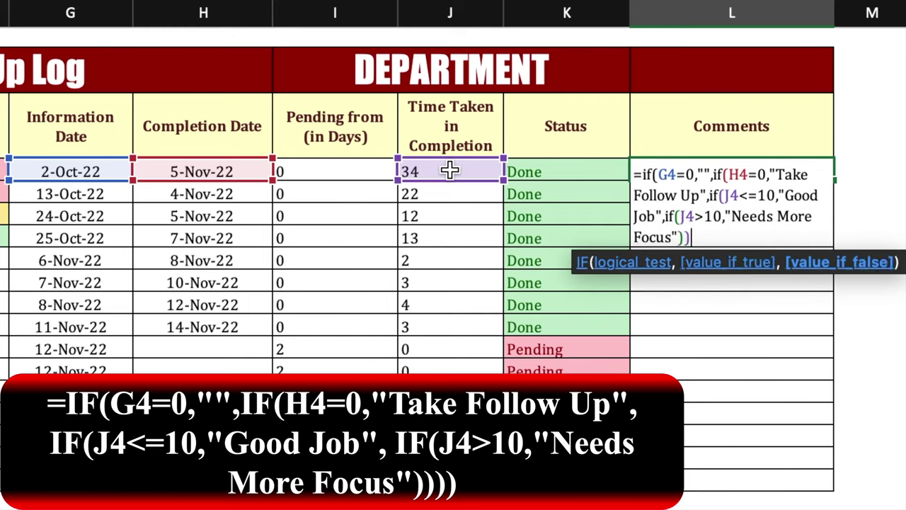
pyautogui.write(')')
pyautogui.press('Return')
pyautogui.click(755, 174)
pyautogui.moveTo(832, 184); pyautogui.dragTo(814, 489)
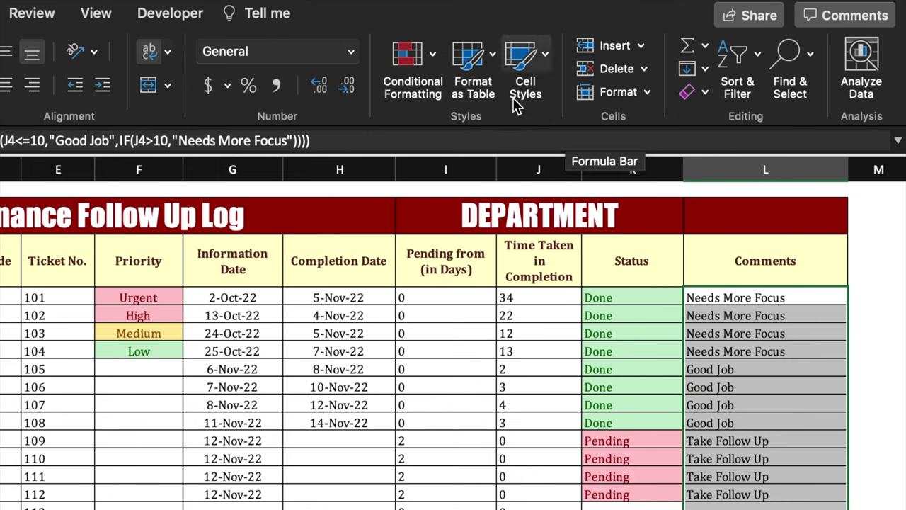
# Add a conditional formatting rule to the Comments cells L4 to L18 giving text containing Needs More Focus a Light Red Fill with Dark Red Text
pyautogui.click(435, 55)
pyautogui.moveTo(486, 90)
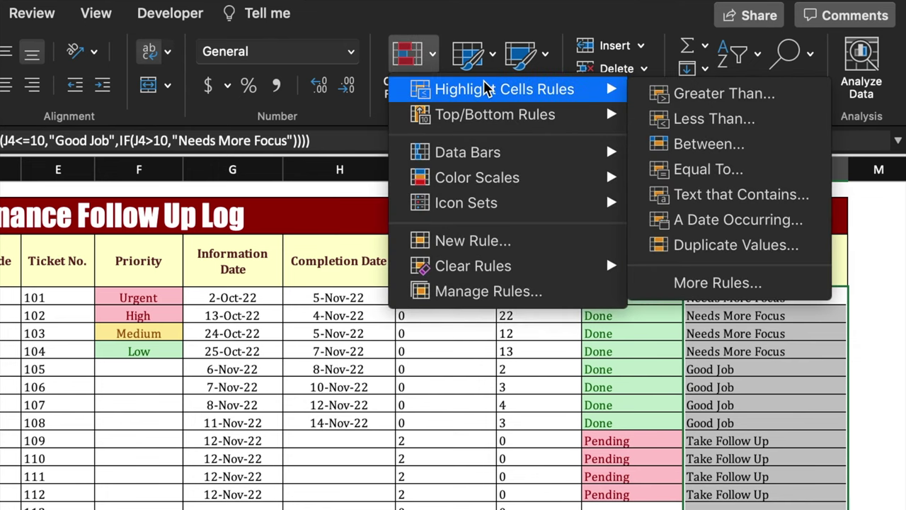
pyautogui.click(769, 187)
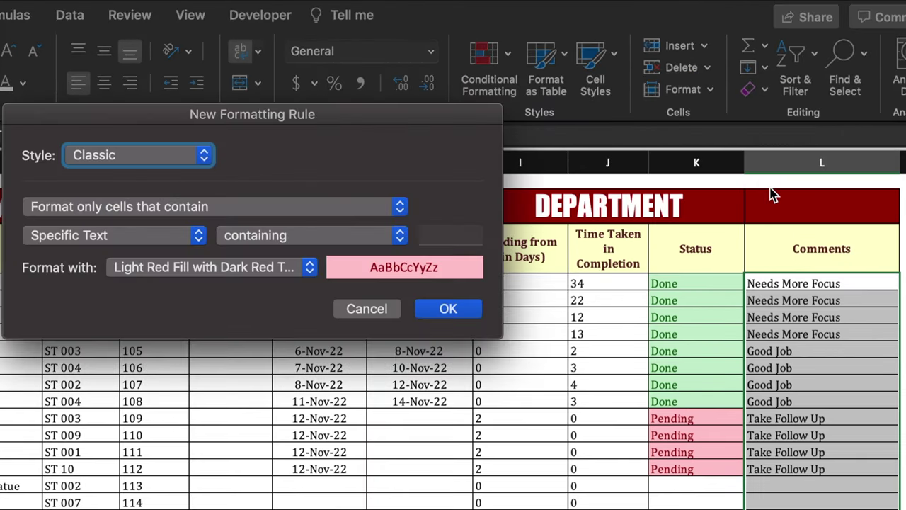
pyautogui.write('Needs')
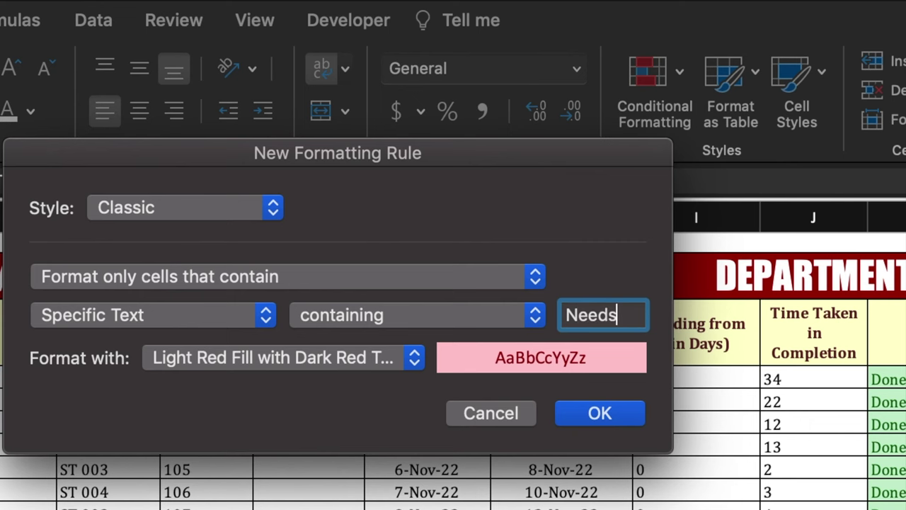
pyautogui.write(' More Focus')
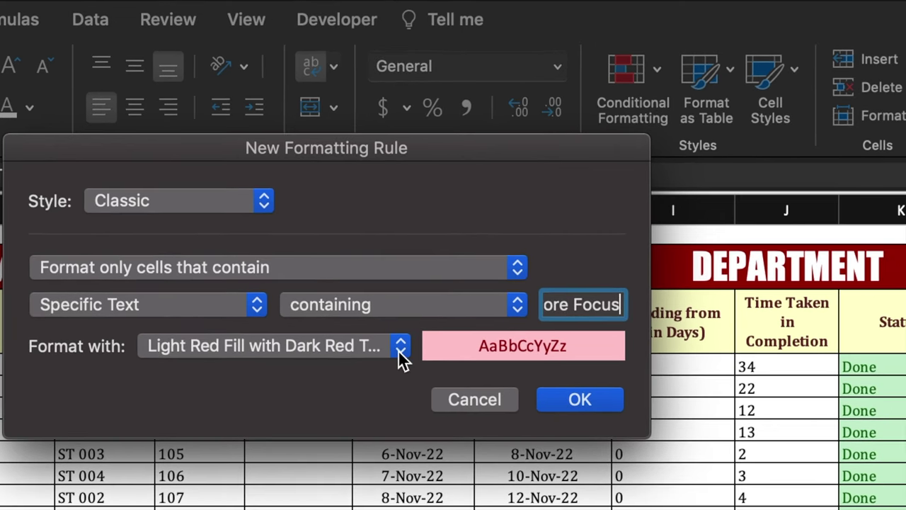
pyautogui.click(579, 400)
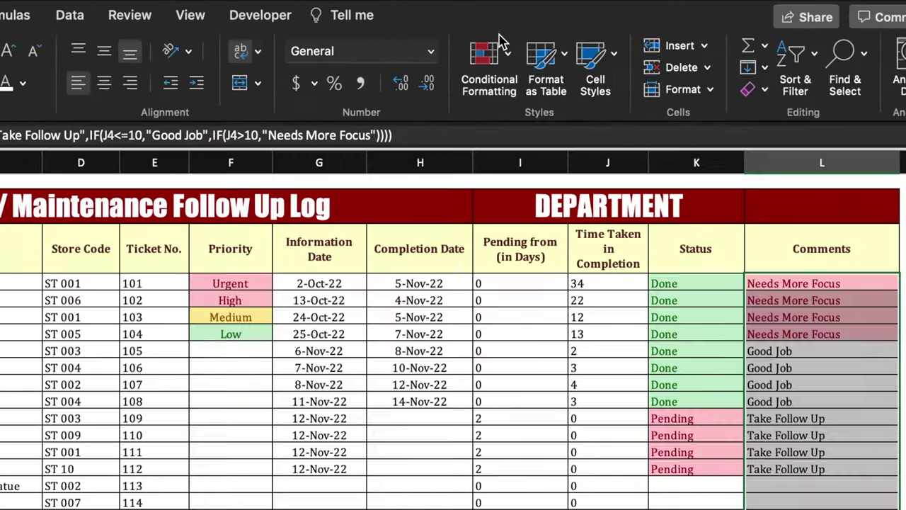
# Add a second rule to the Comments cells giving text containing Good Job a Green Fill with Dark Green Text
pyautogui.click(656, 69)
pyautogui.moveTo(557, 88)
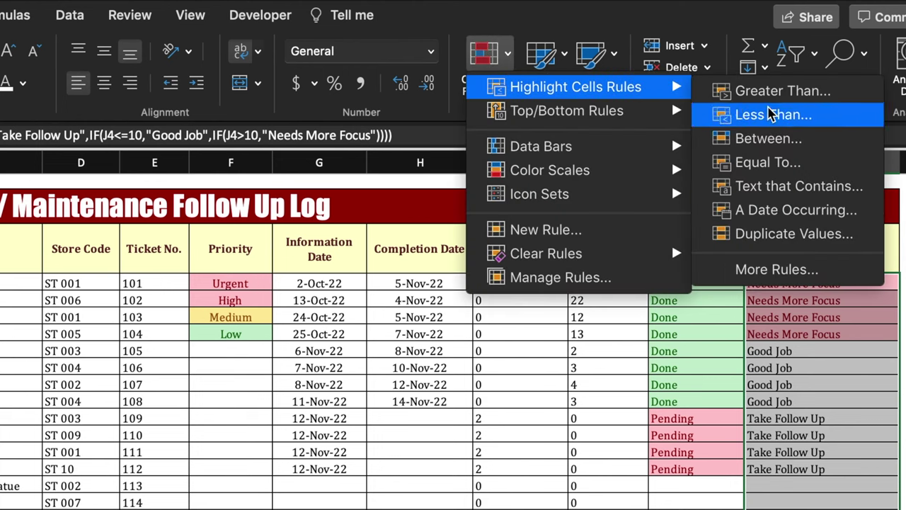
pyautogui.click(778, 186)
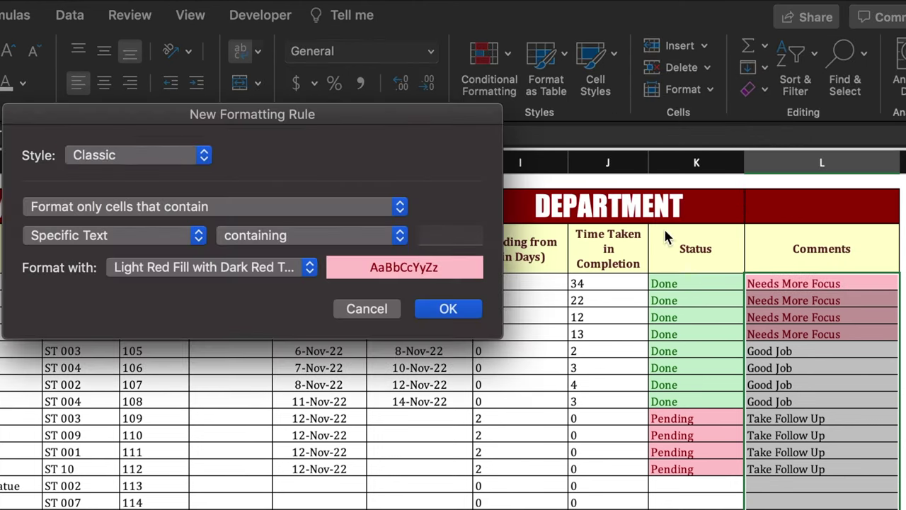
pyautogui.click(439, 240)
pyautogui.write('Good Job')
pyautogui.click(306, 269)
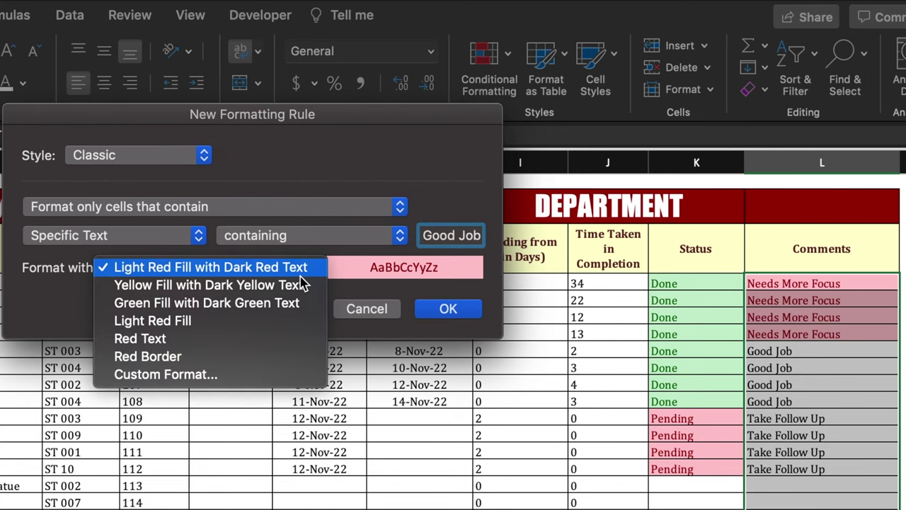
pyautogui.click(308, 308)
pyautogui.click(439, 313)
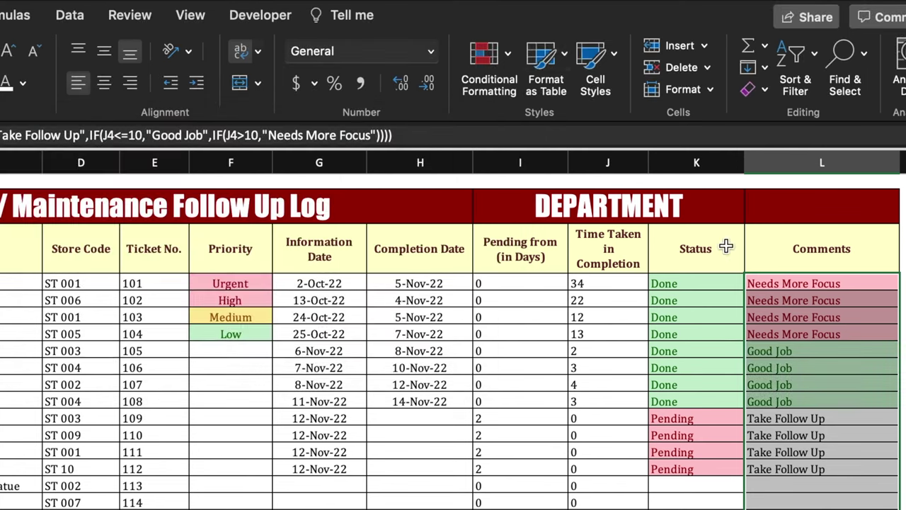
# Add a third rule to the Comments cells giving text containing Take Follow Up a Yellow Fill with Dark Yellow Text
pyautogui.click(483, 53)
pyautogui.moveTo(544, 96)
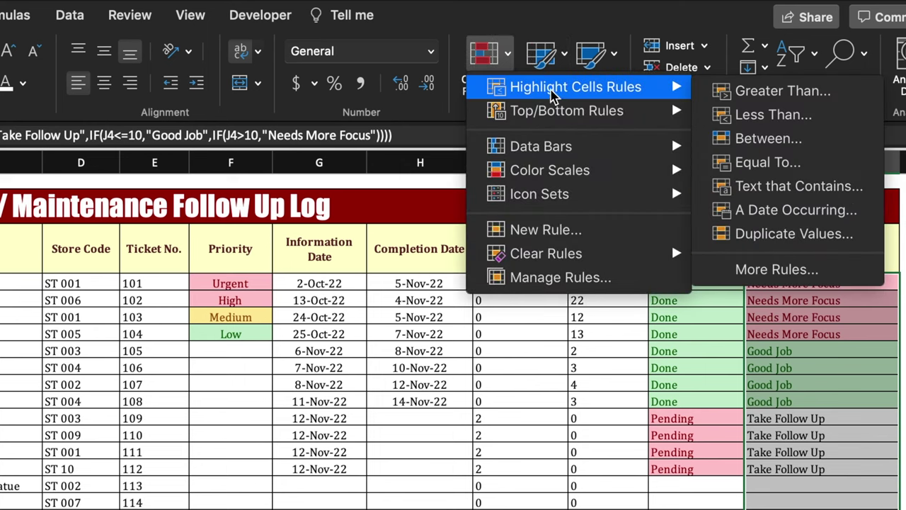
pyautogui.click(786, 187)
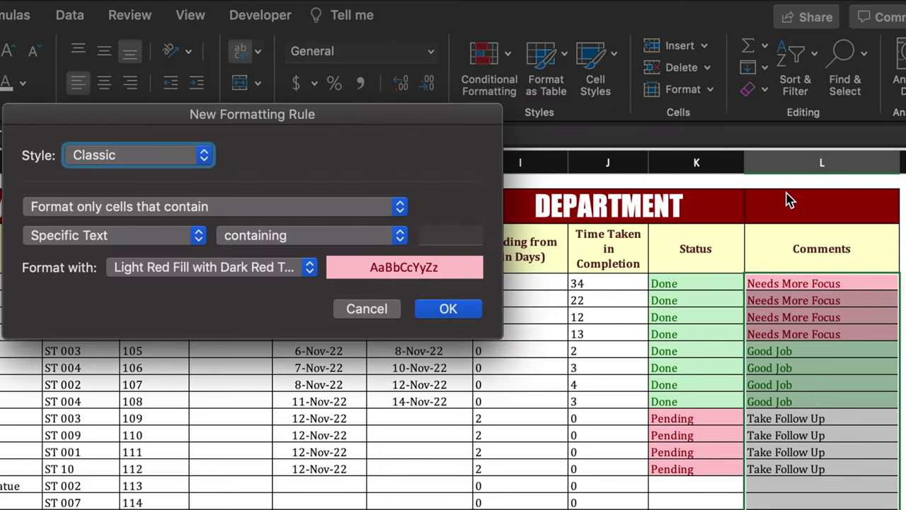
pyautogui.click(442, 238)
pyautogui.write('Take Follow Up')
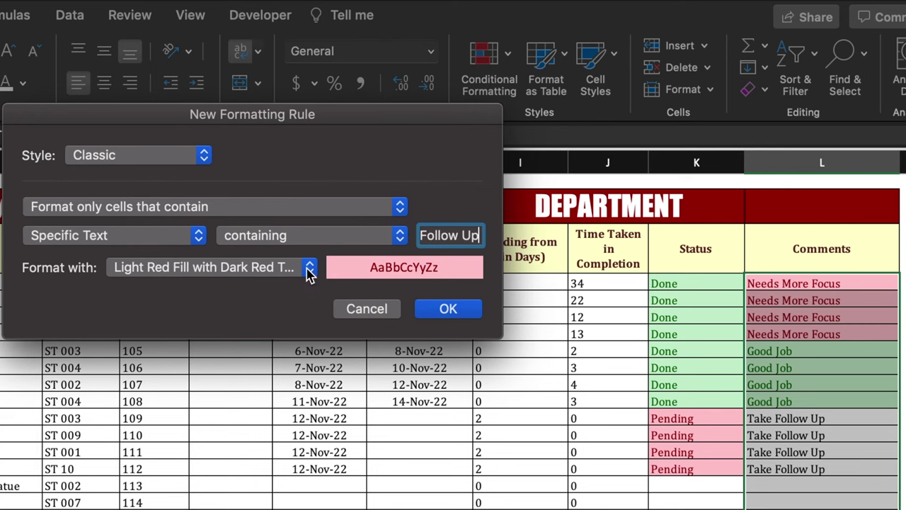
pyautogui.click(304, 268)
pyautogui.click(287, 292)
pyautogui.click(455, 312)
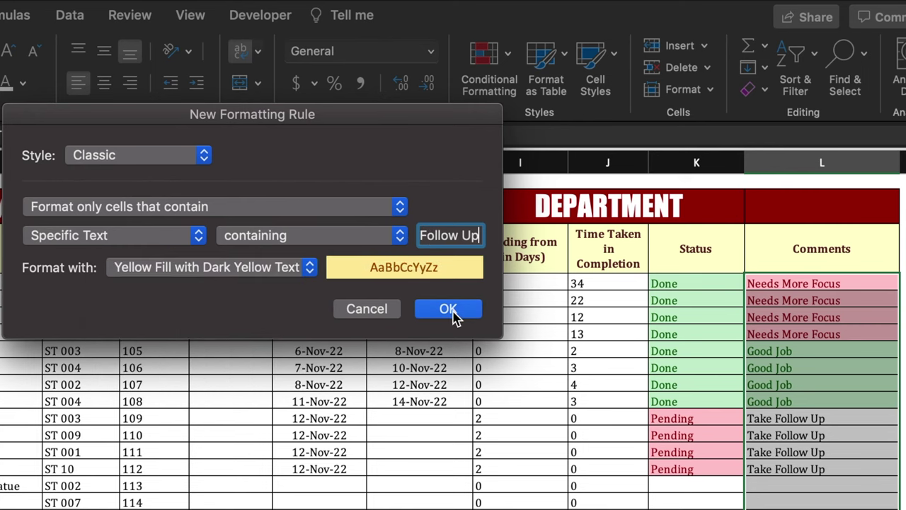
# Add a data validation dropdown list of Operations, Training, IT and HR to cell L2 beside the DEPARTMENT heading, and choose Operations
pyautogui.click(771, 223)
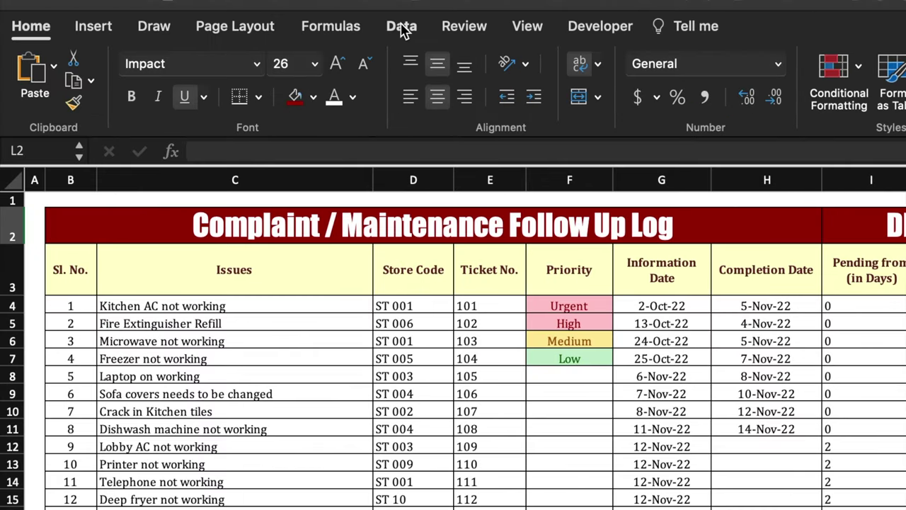
pyautogui.click(404, 29)
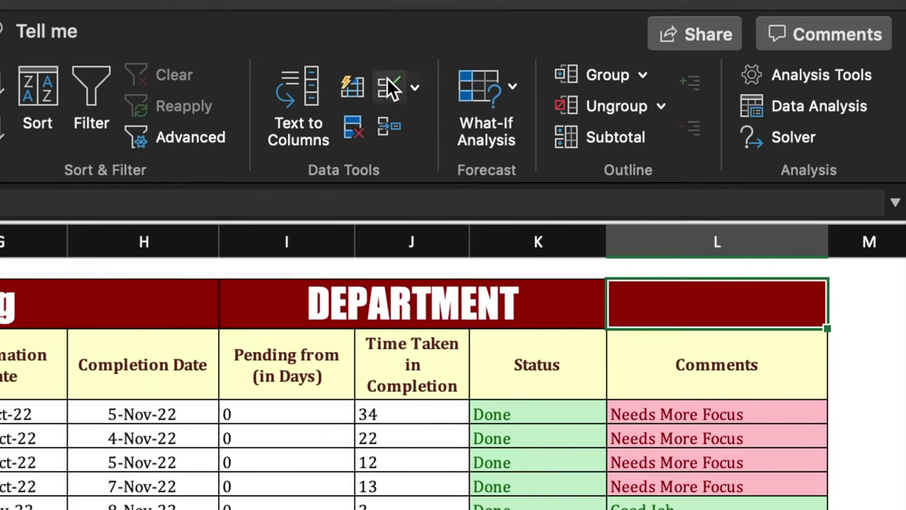
pyautogui.click(415, 89)
pyautogui.click(472, 131)
pyautogui.click(299, 198)
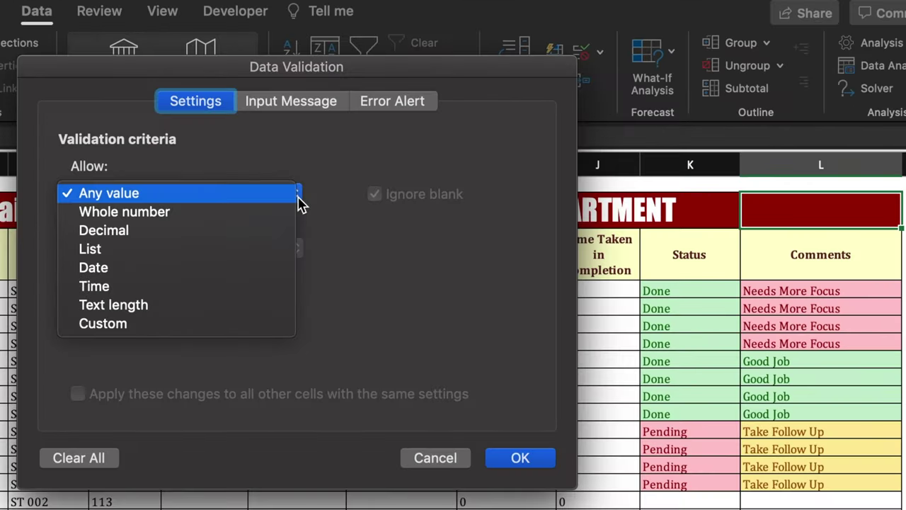
pyautogui.click(229, 250)
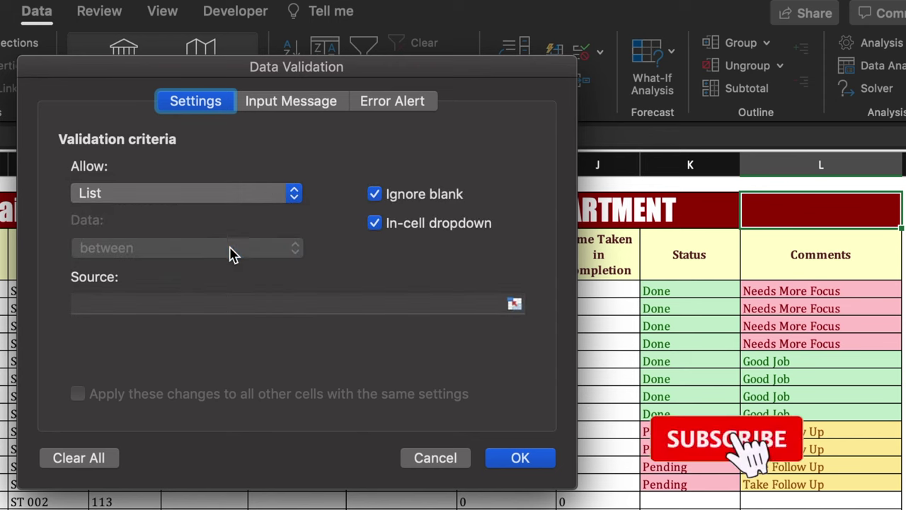
pyautogui.click(239, 305)
pyautogui.write('Op')
pyautogui.press('BackSpace')
pyautogui.press('BackSpace')
pyautogui.write('Operations')
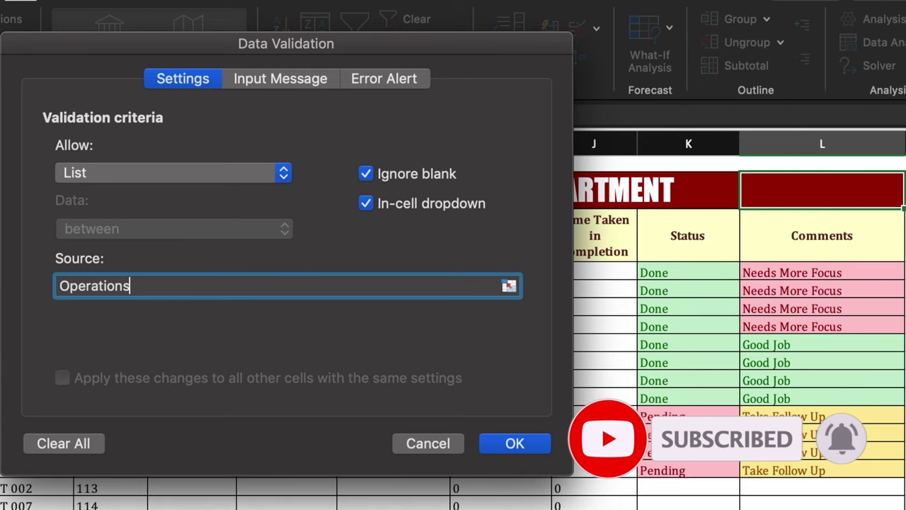
pyautogui.write(',Training,IT,HR')
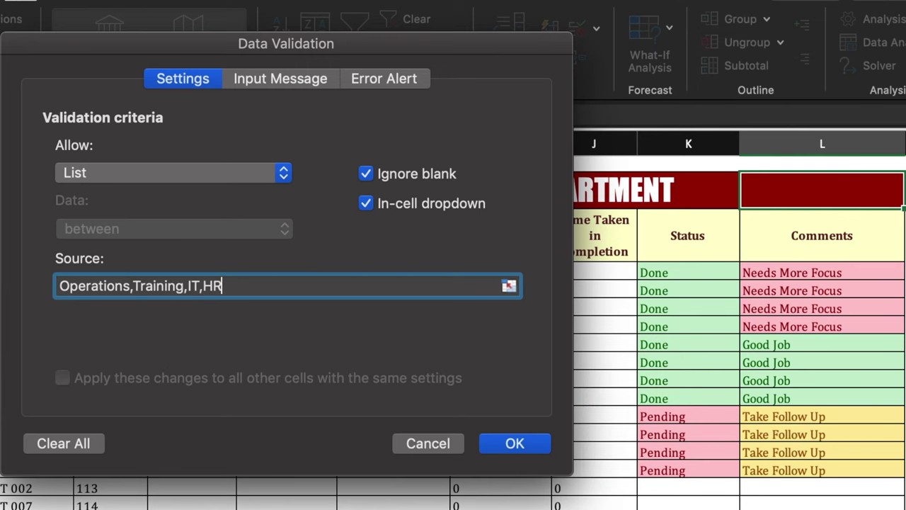
pyautogui.click(549, 448)
pyautogui.hotkey('alt', 'Down')
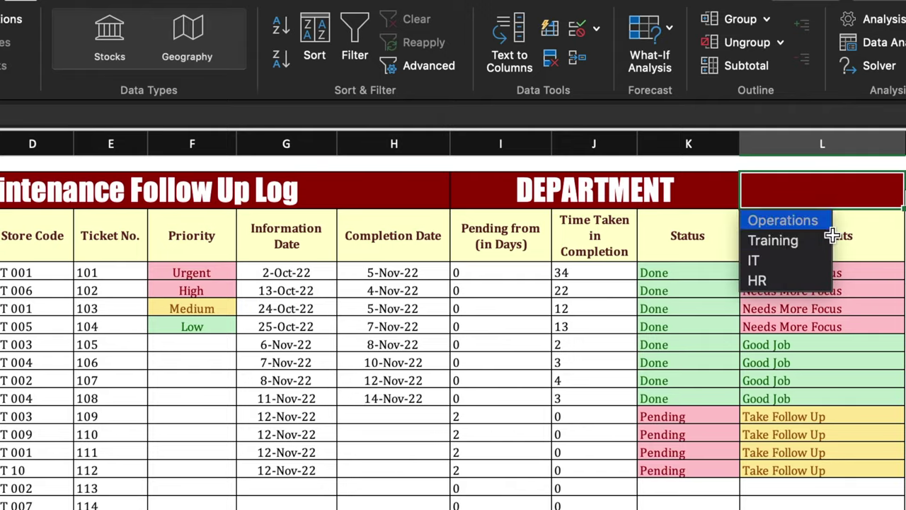
pyautogui.click(815, 219)
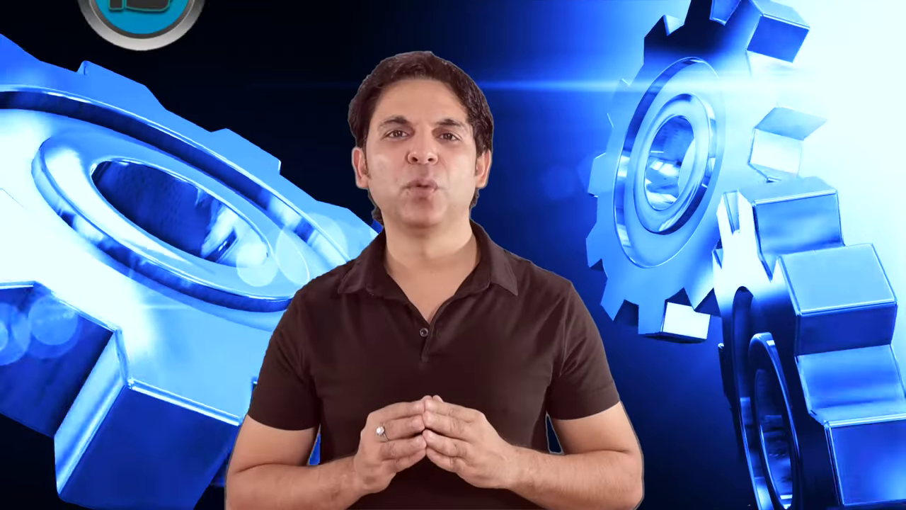